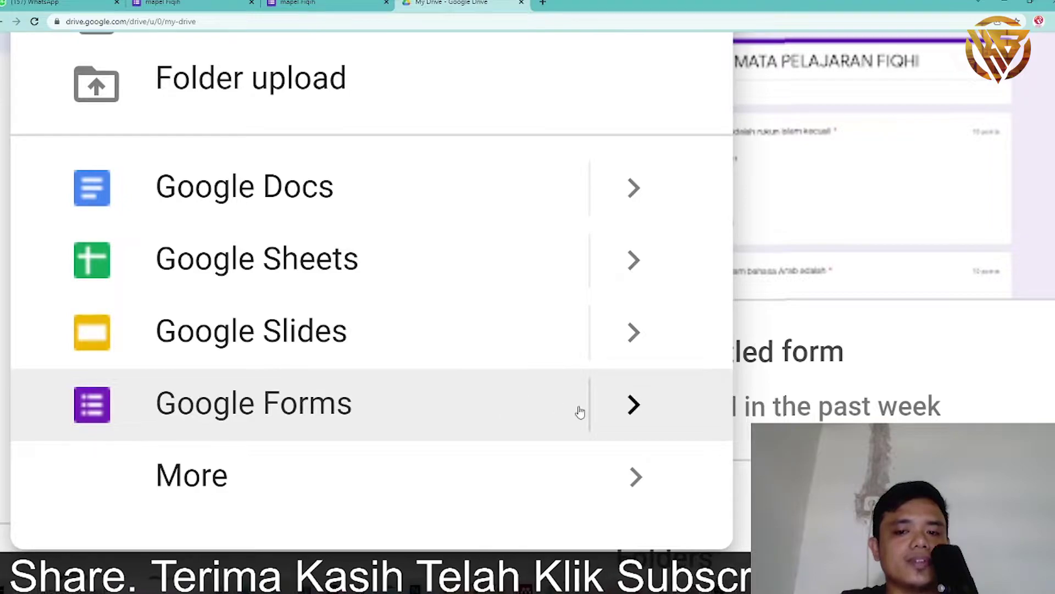
Step: Create a blank Google form from Drive and turn it into a quiz in its settings
mouse_move(637, 415)
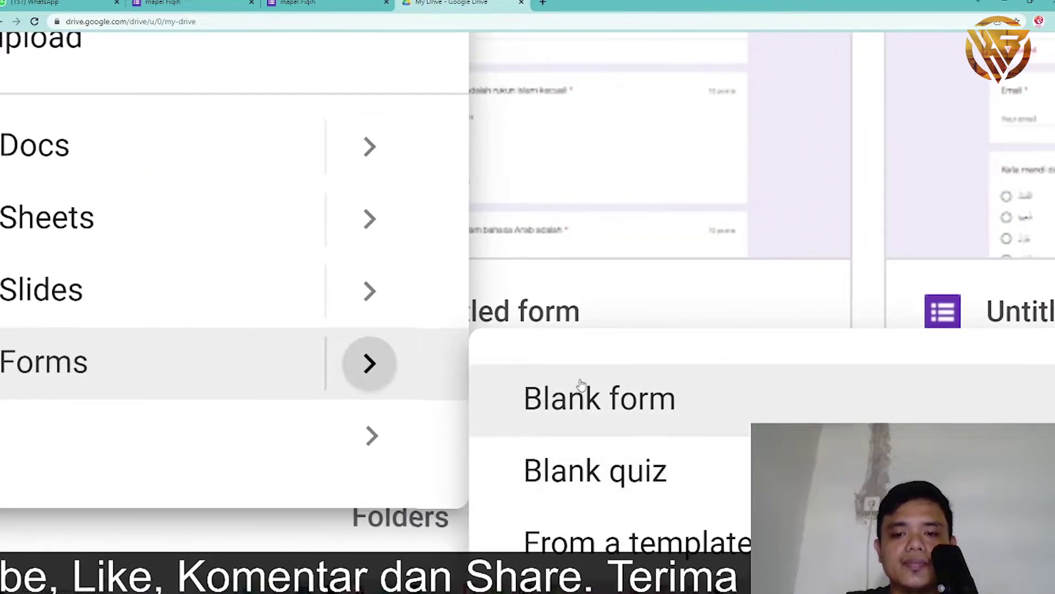
click(607, 396)
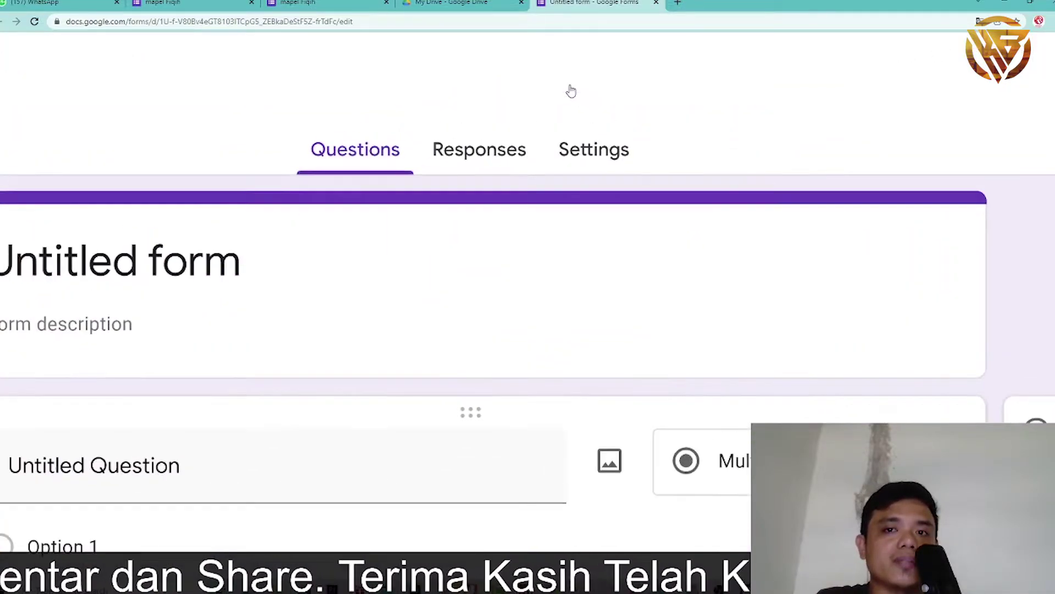
click(591, 166)
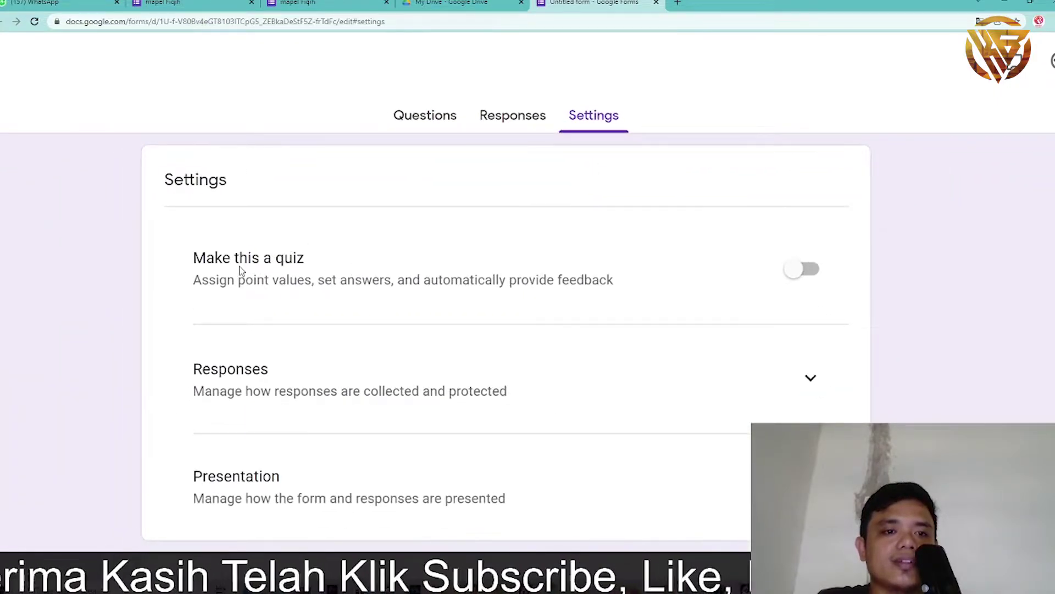
click(804, 271)
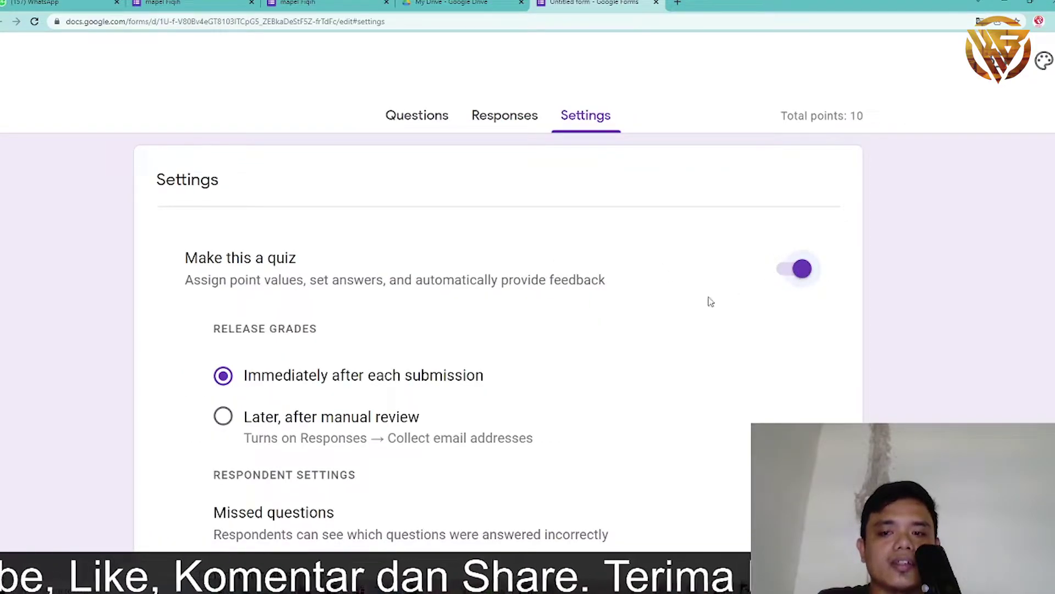
scroll(675, 363, down, 5)
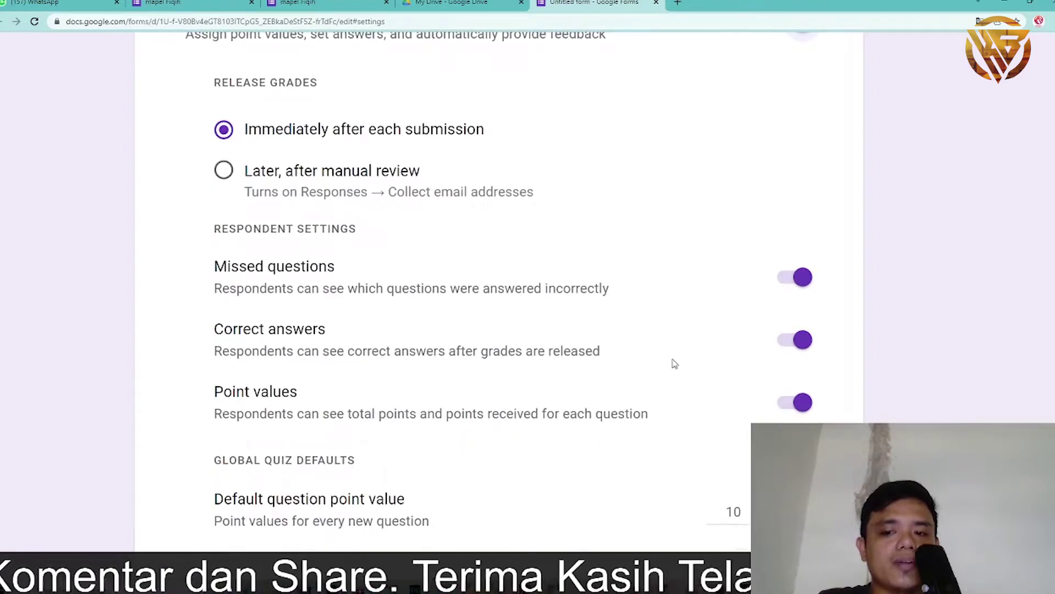
scroll(675, 364, down, 3)
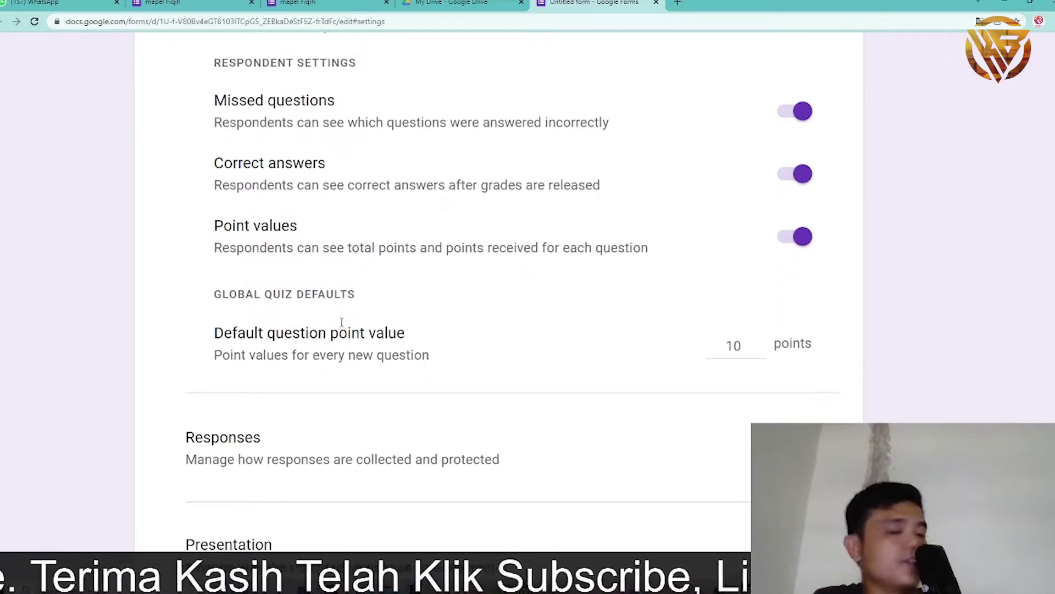
double_click(747, 347)
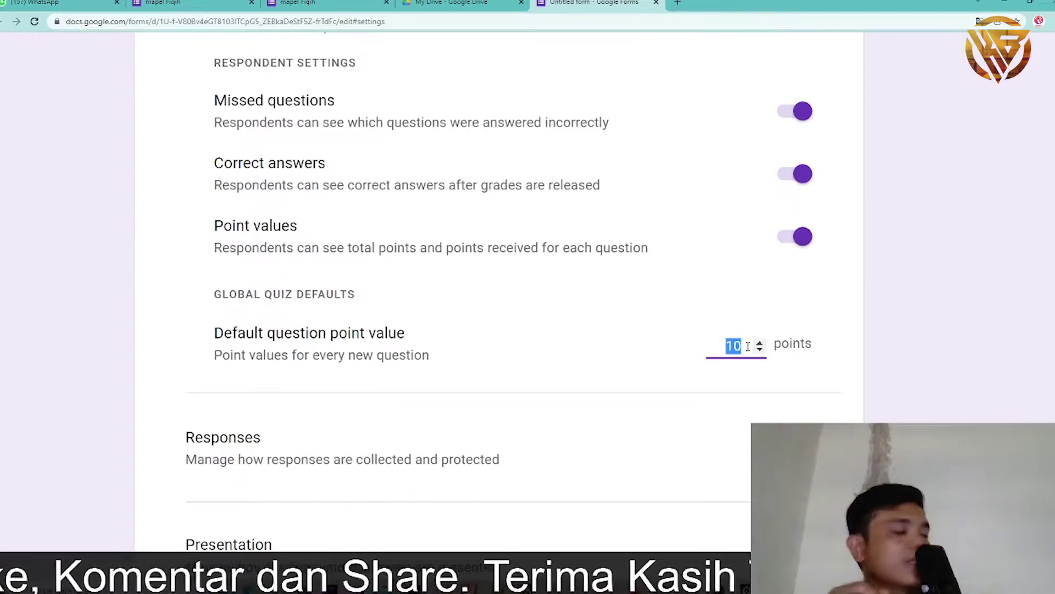
scroll(748, 347, up, 8)
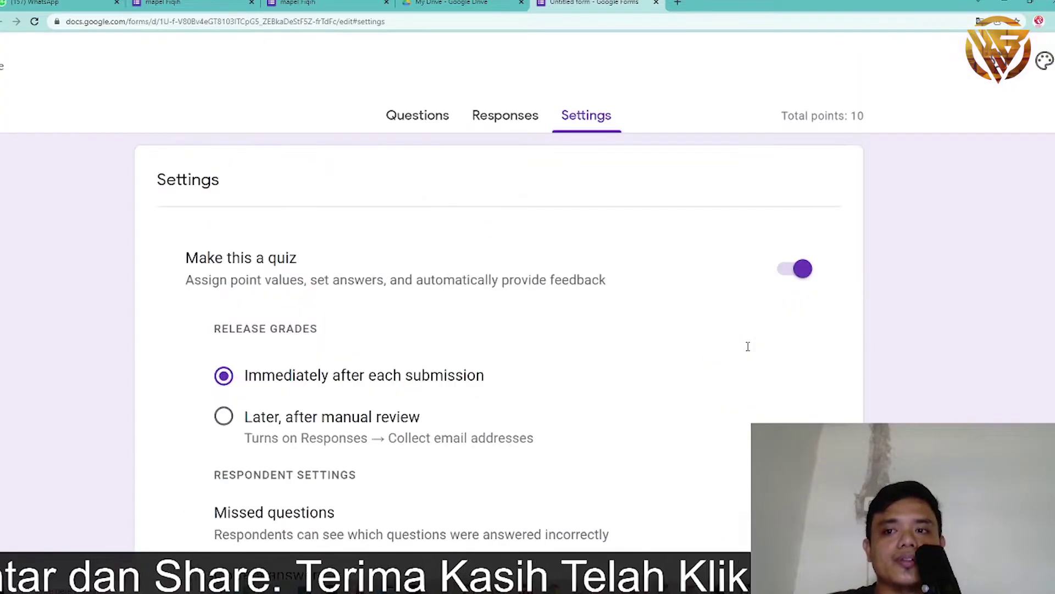
Step: Replace the form's title with "SOAL MATA PELAJARAN FIQHI"
click(424, 119)
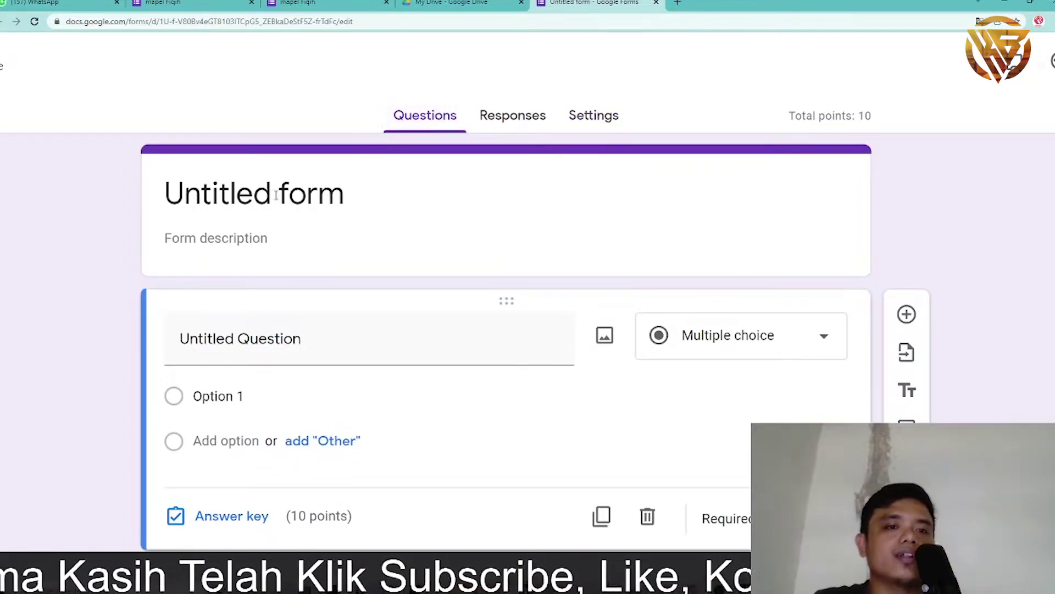
drag(357, 200, 152, 219)
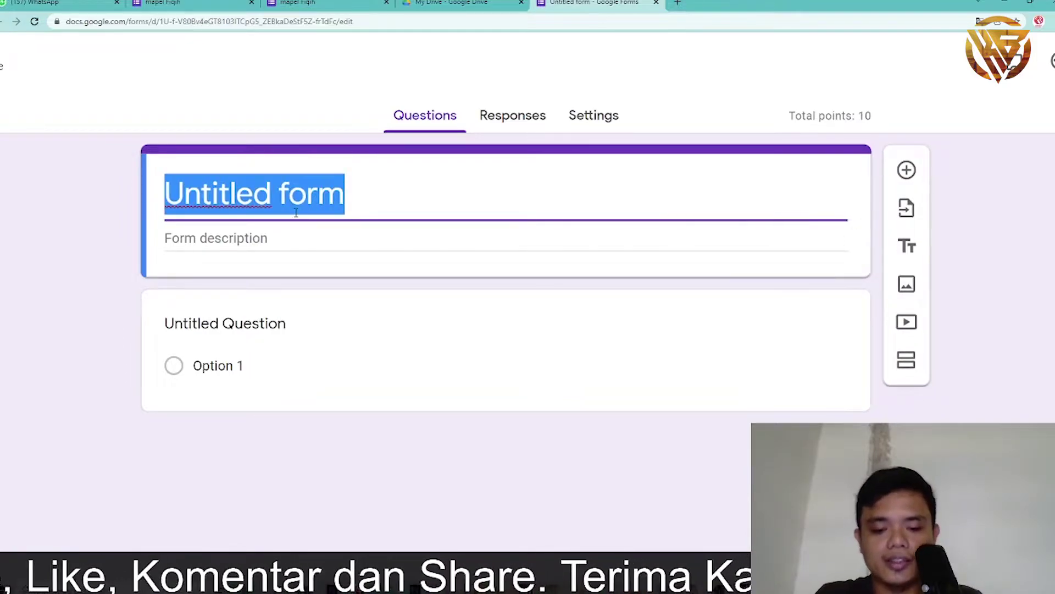
text(SOAL )
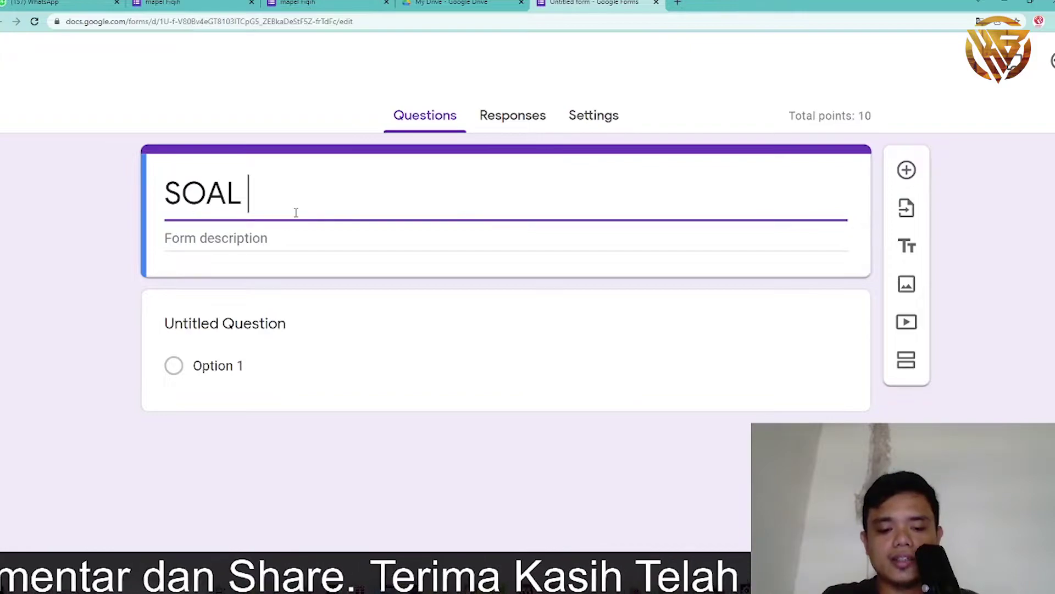
text(MATA PELAJARAN FIQHI)
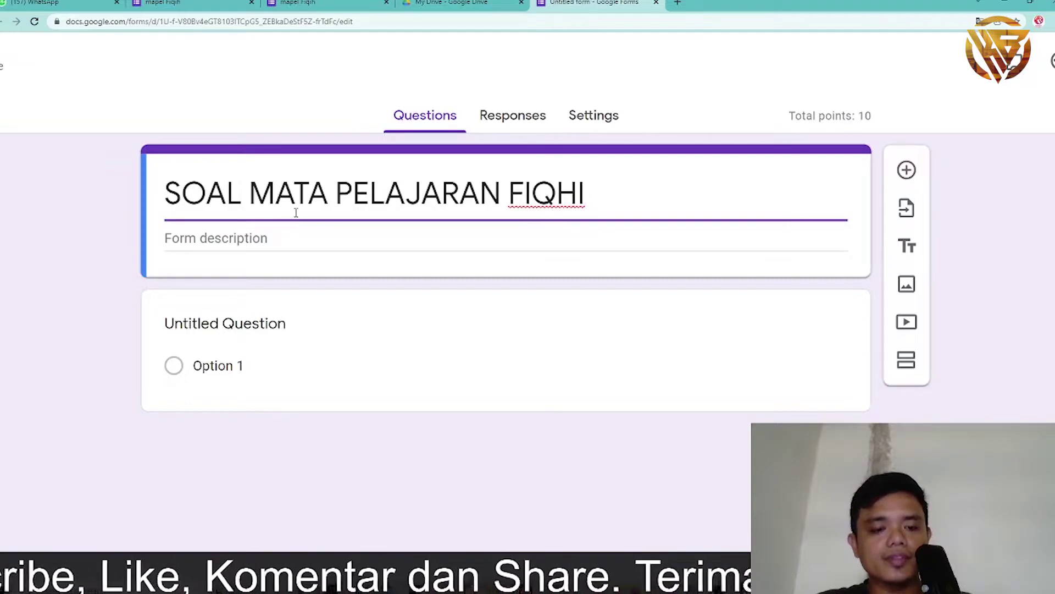
click(270, 238)
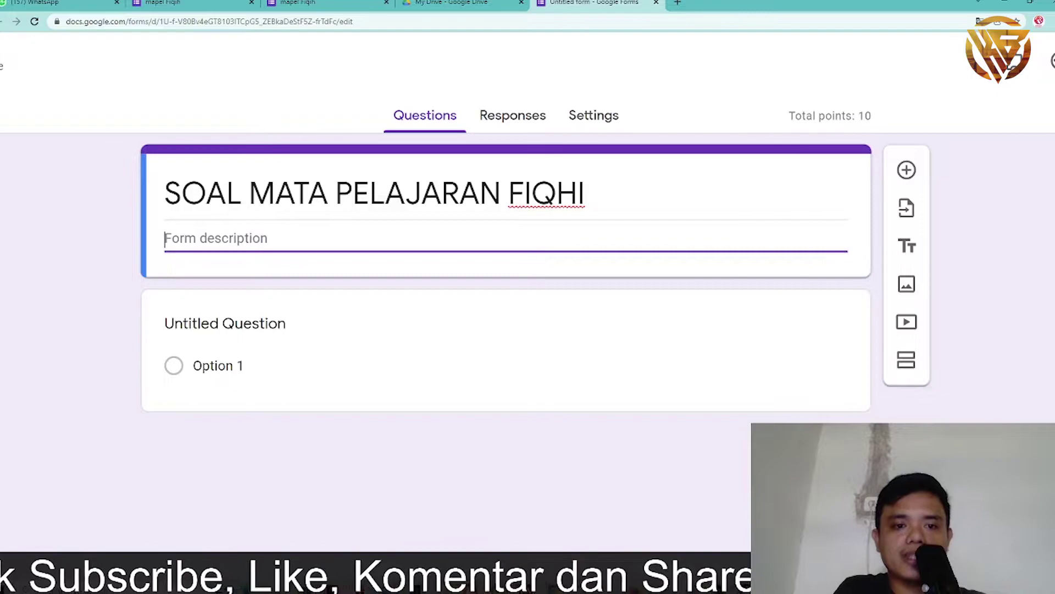
Step: Enter "Salat Duhur dikerjakan..." as the text of the first question
click(293, 327)
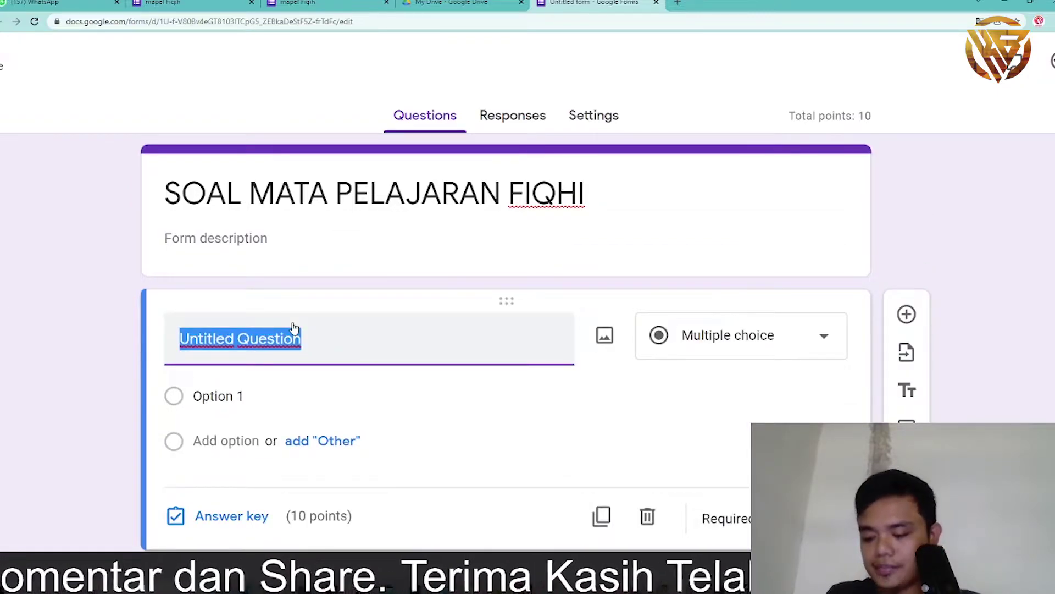
text(Salat)
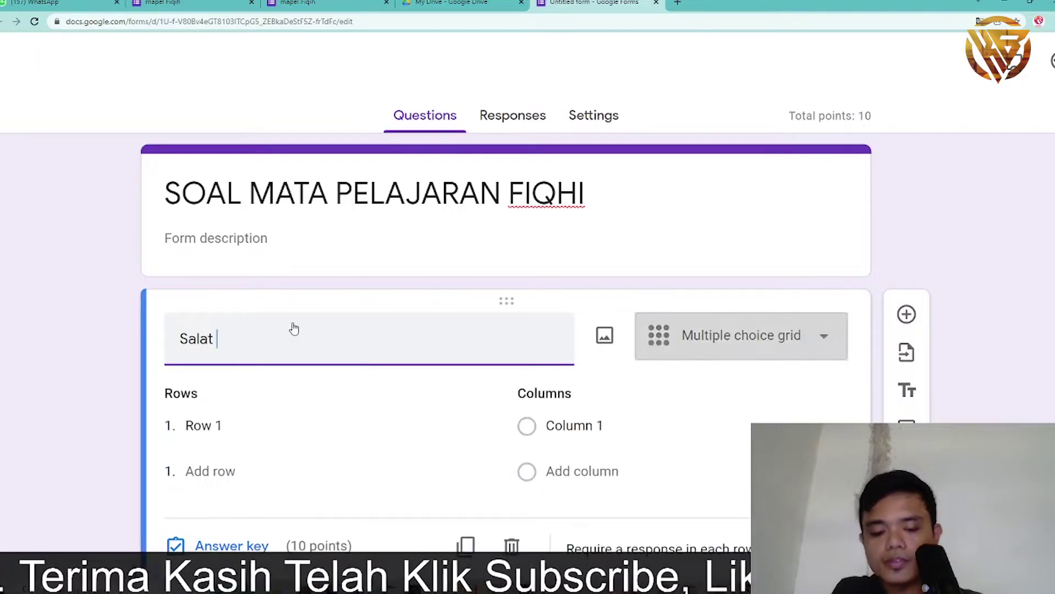
text( D)
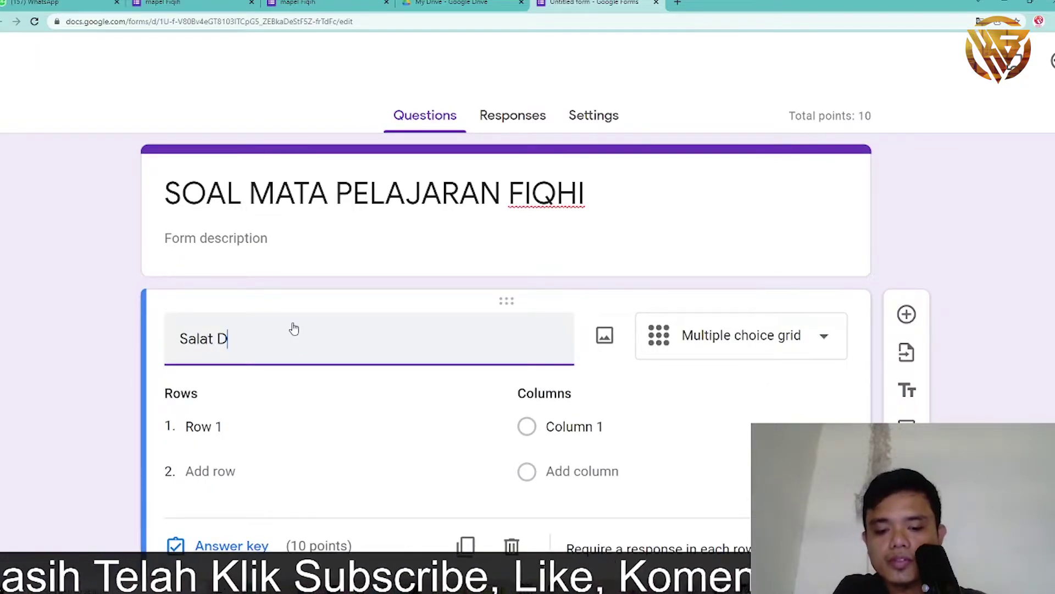
text(uhur dikerjakan)
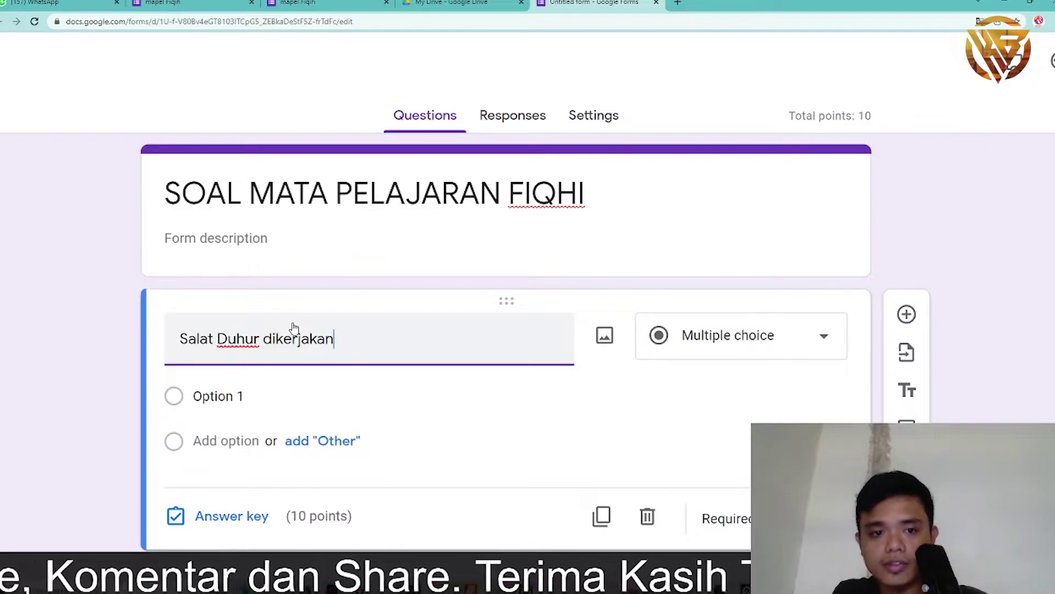
text(...)
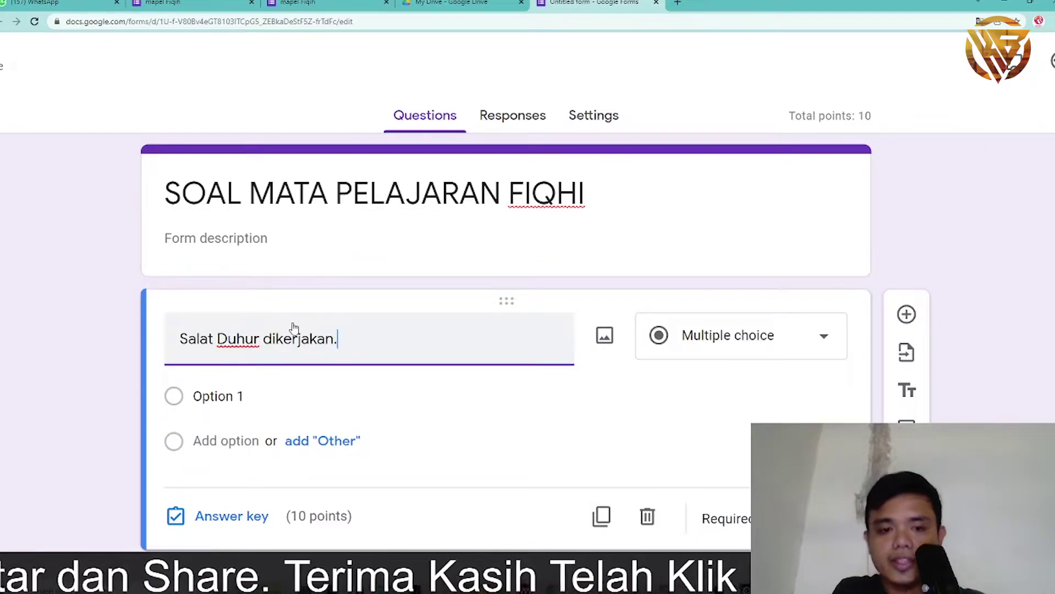
Step: Give the question four multiple-choice options: "4 Rakaat", "2 Rakaat", "3 Rakaat" and "5 Rakaat"
click(232, 394)
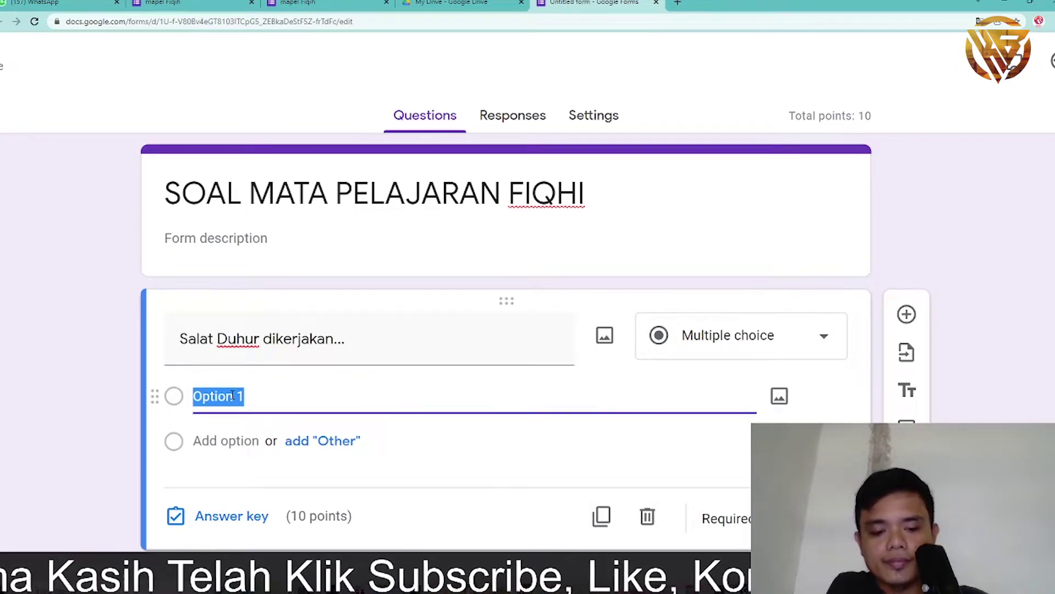
text(4 Rakaat)
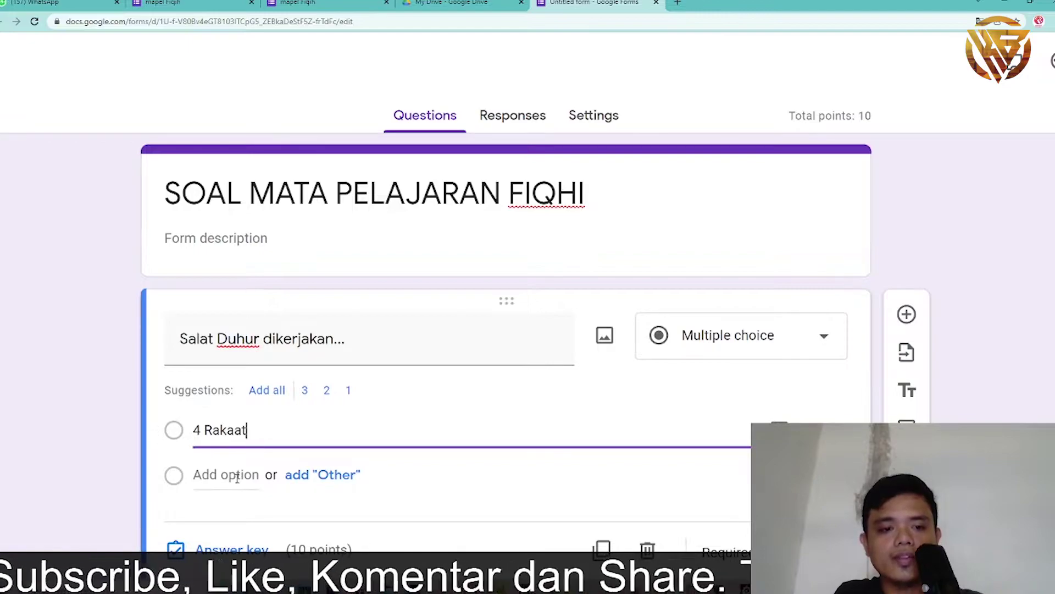
click(237, 477)
text(2)
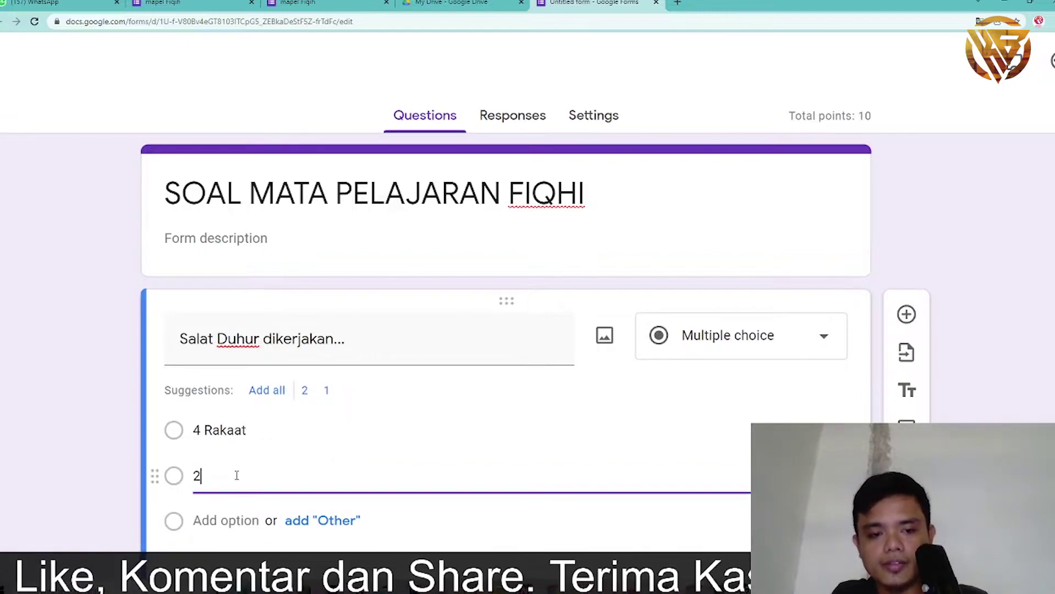
text( Rakaat)
click(238, 497)
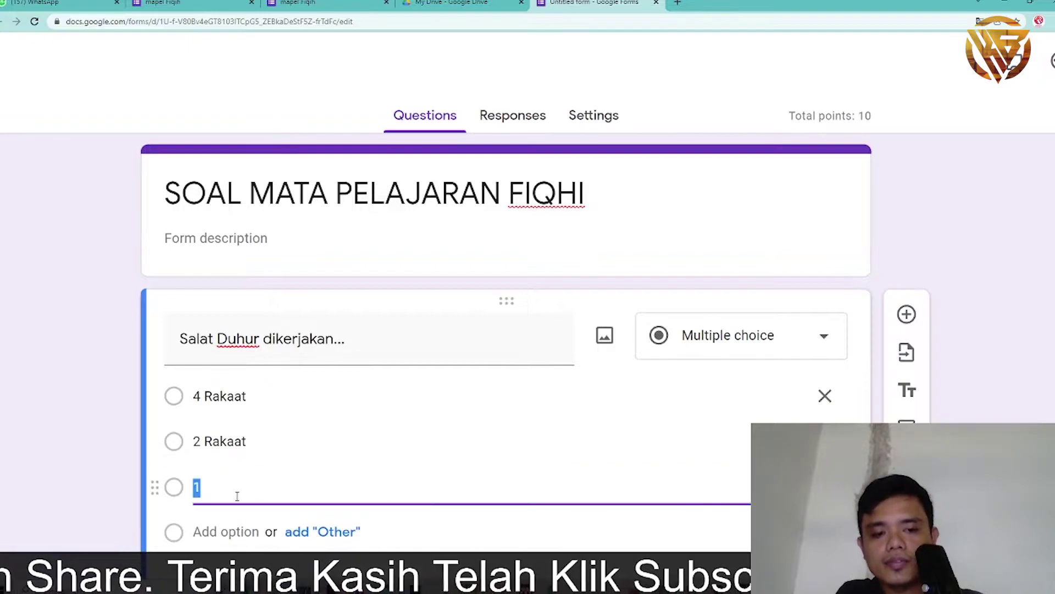
text(3)
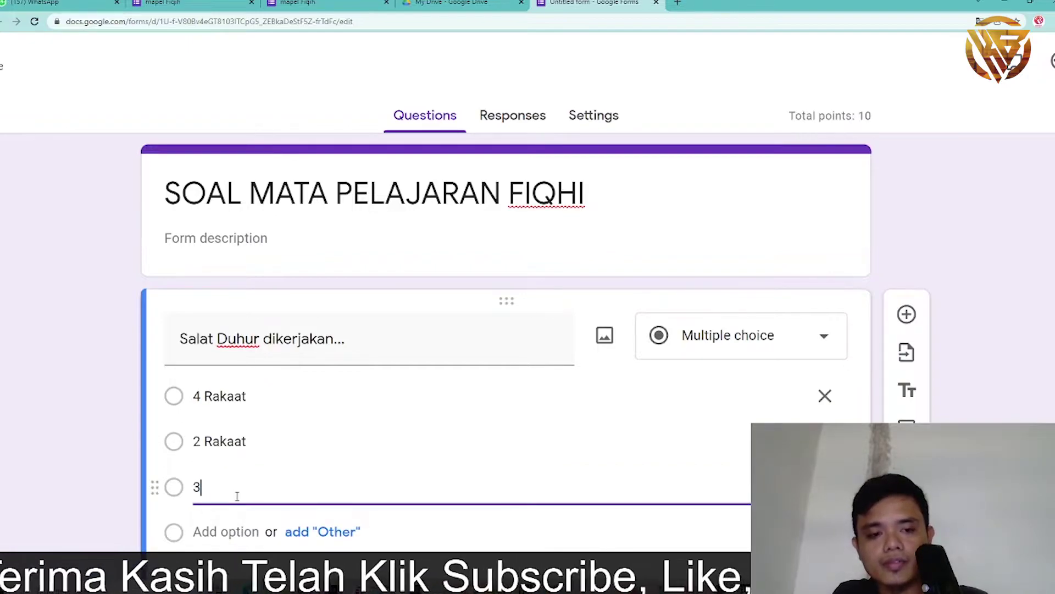
text(Rakaat)
click(201, 487)
click(224, 532)
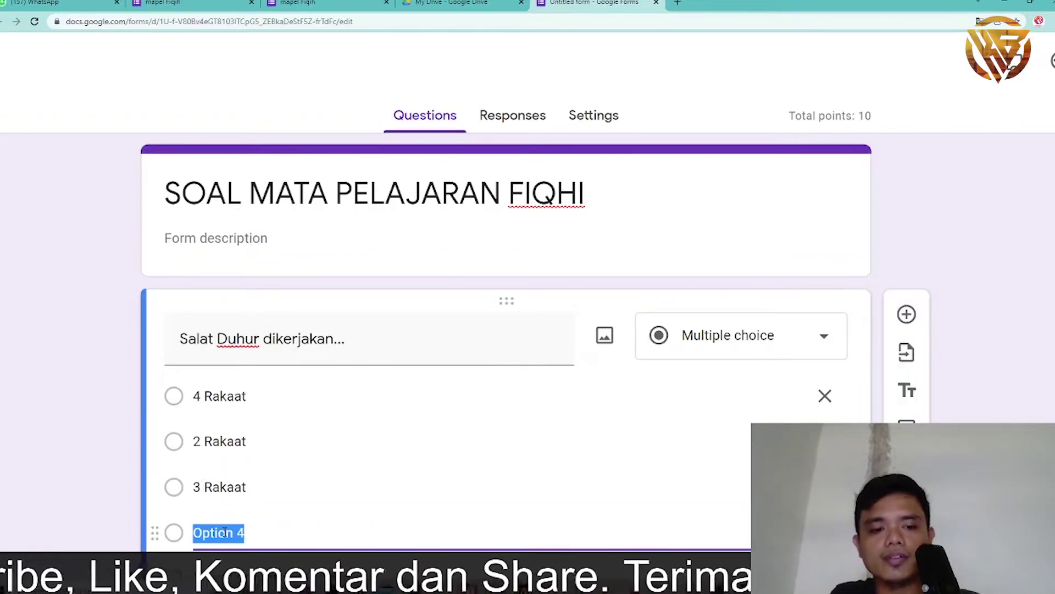
text(5 Rakaat)
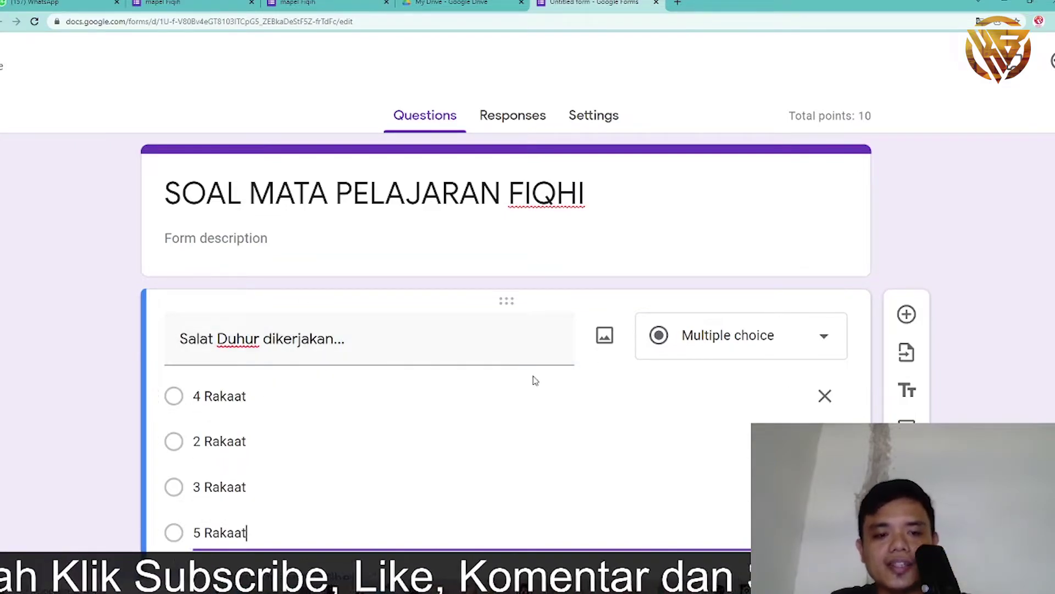
Step: Mark "4 Rakaat" as the correct answer in the question's answer key and make the question required
scroll(596, 390, down, 2)
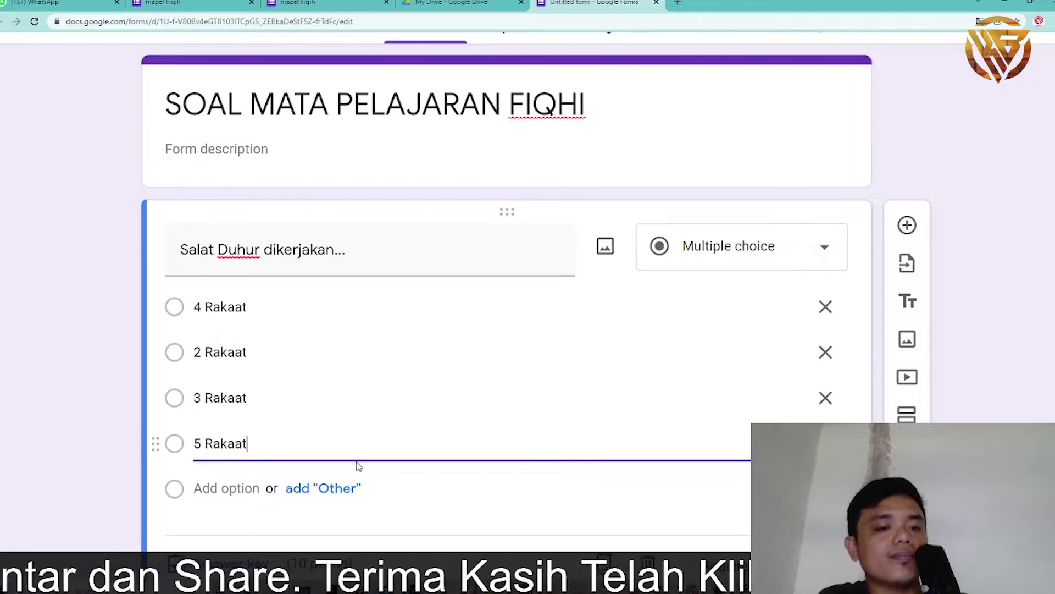
scroll(359, 466, down, 1)
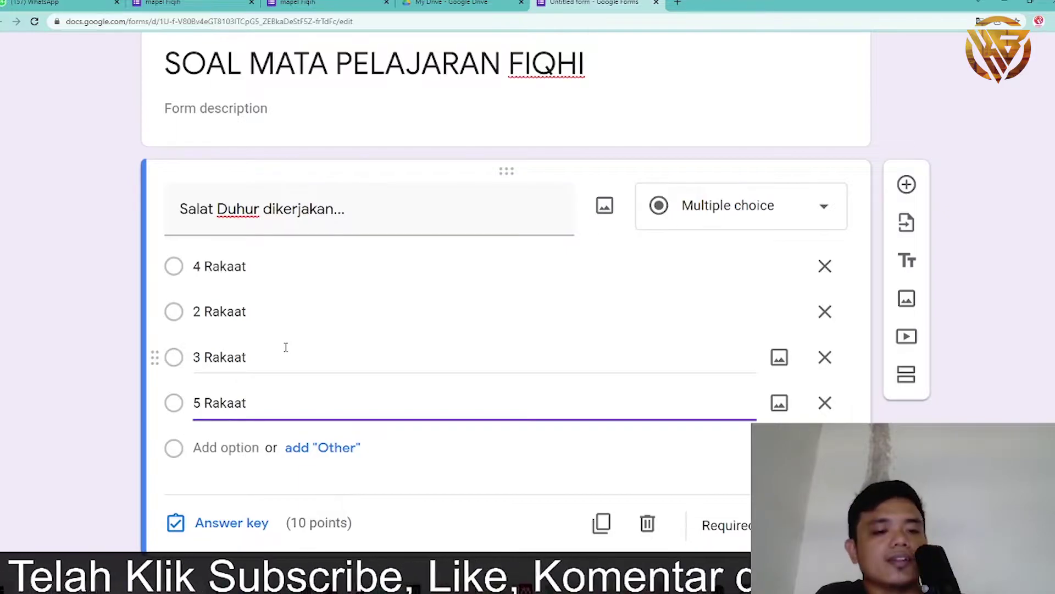
scroll(227, 502, down, 1)
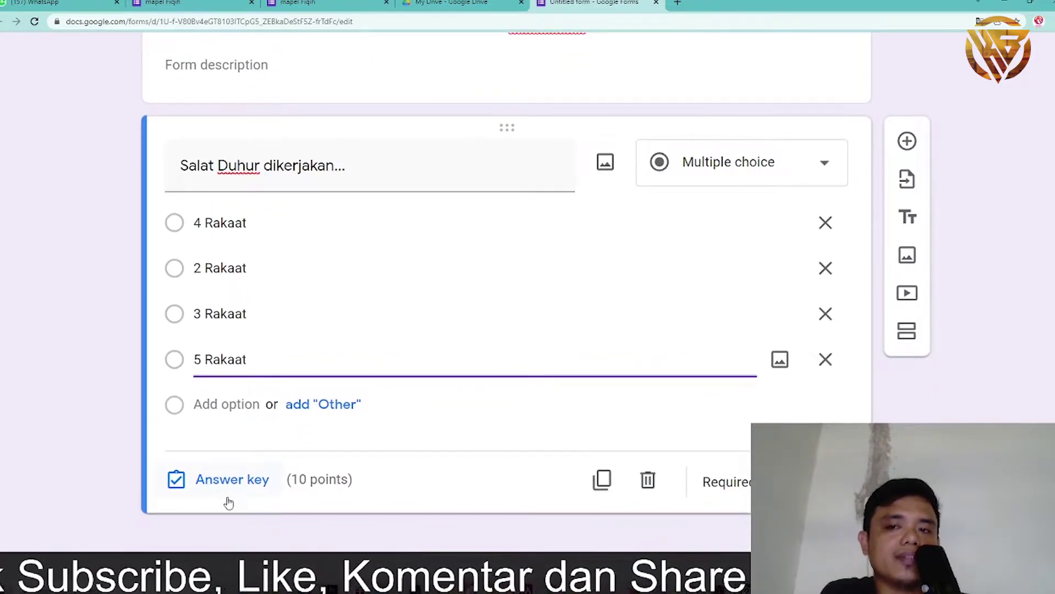
scroll(209, 489, up, 5)
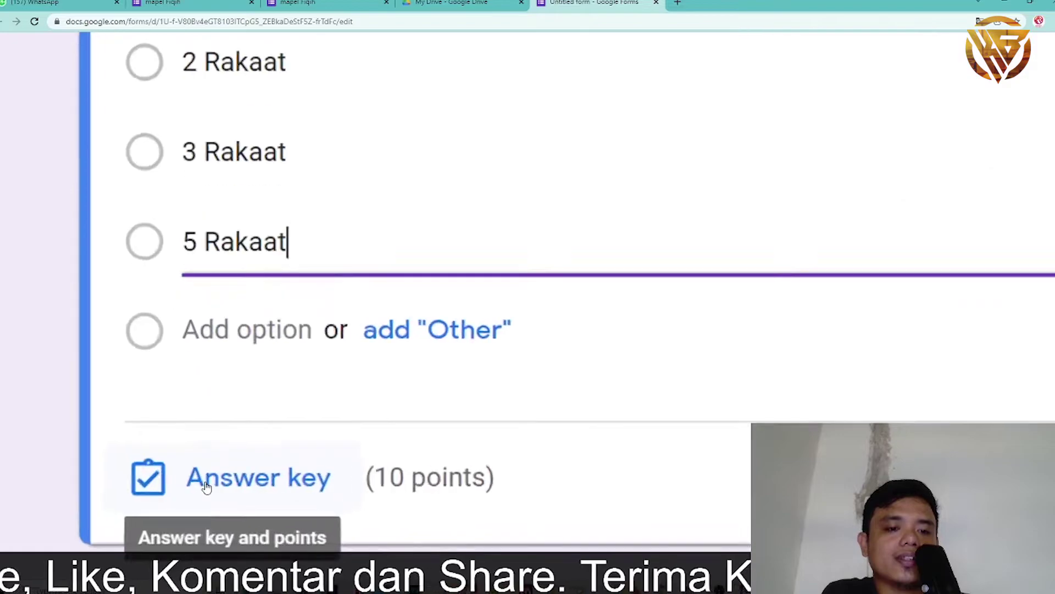
click(263, 482)
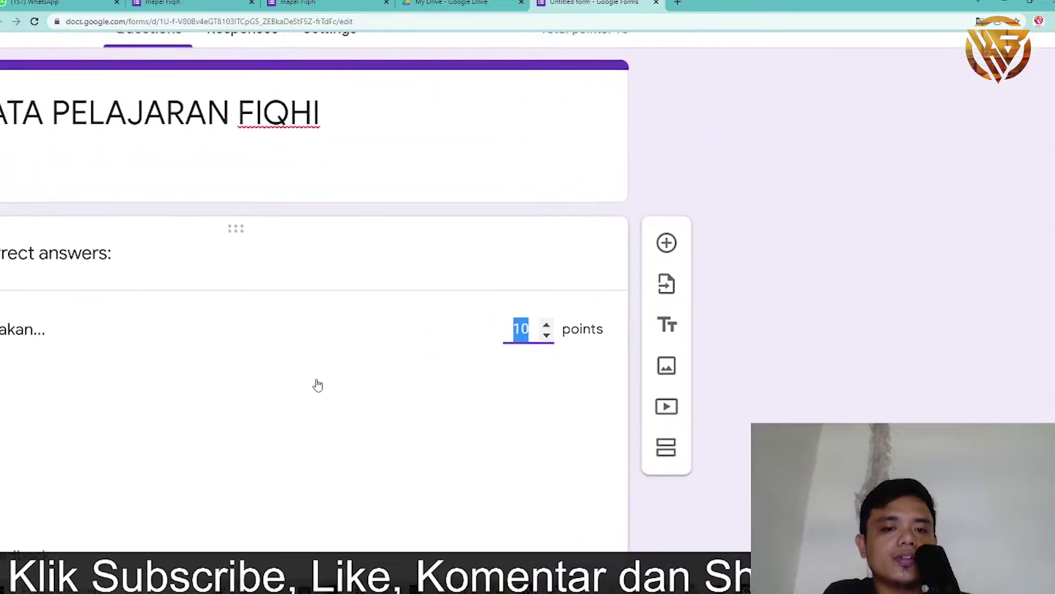
scroll(313, 299, left, 2)
scroll(480, 335, right, 2)
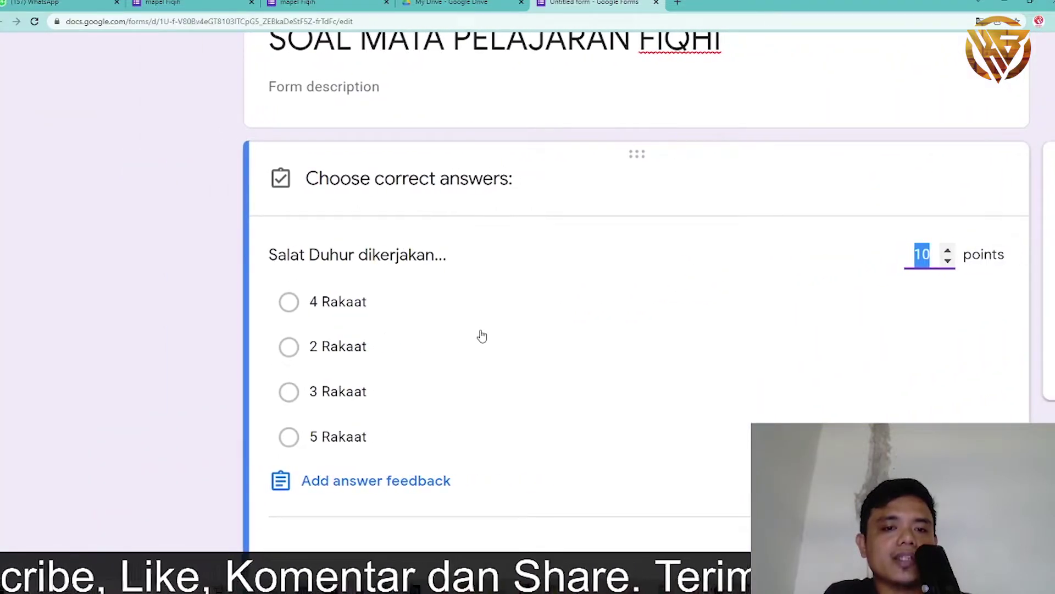
click(289, 303)
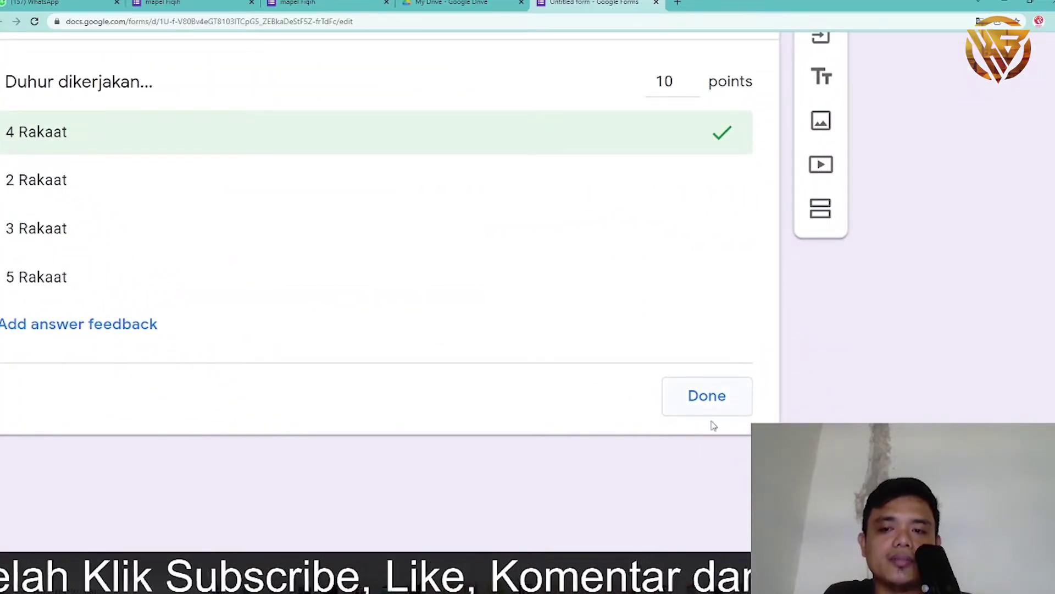
click(739, 407)
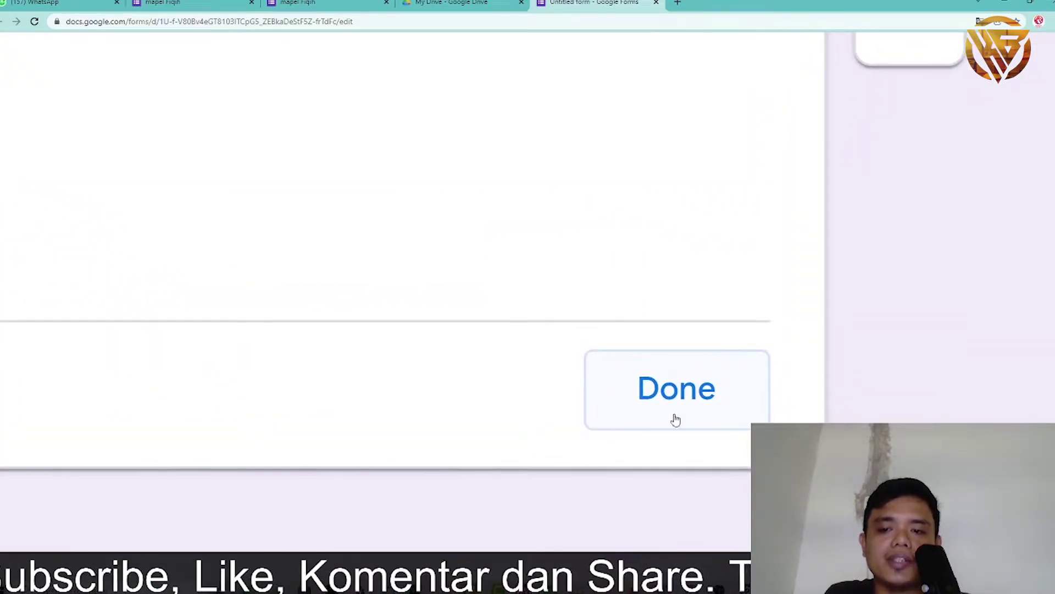
click(695, 395)
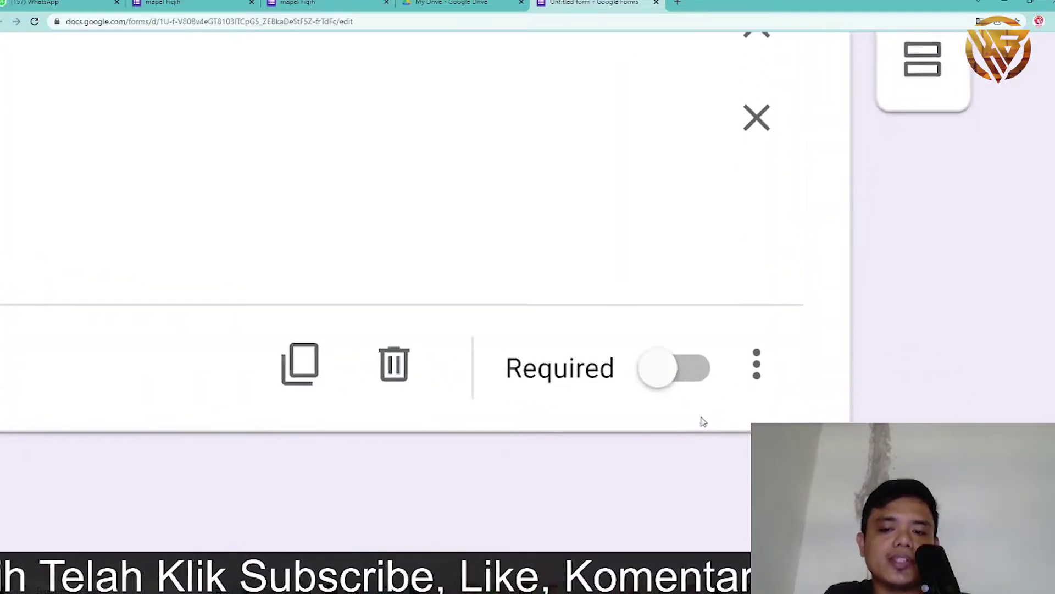
click(699, 377)
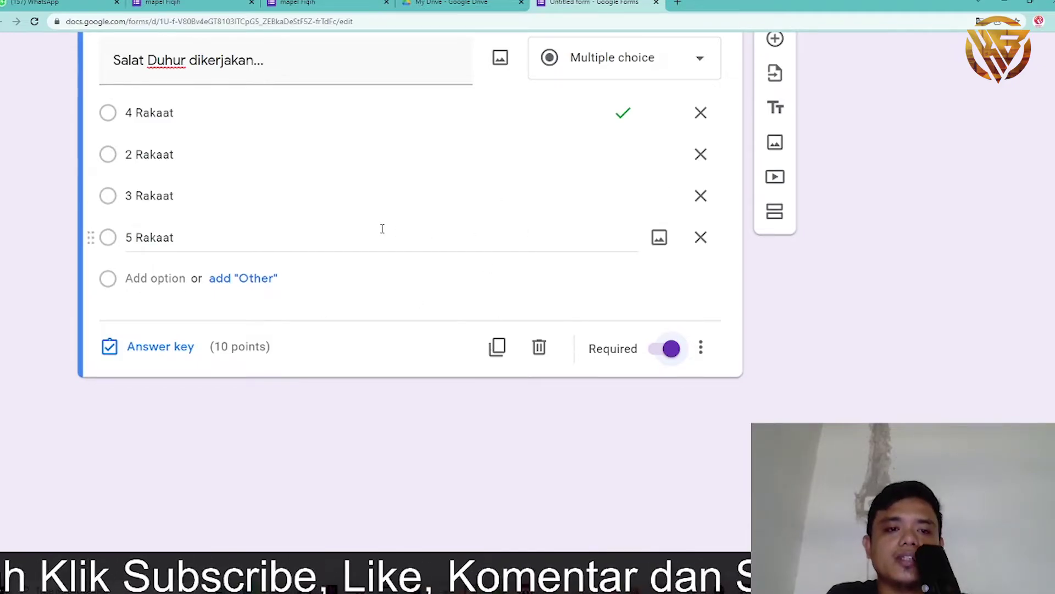
key(ctrl+0)
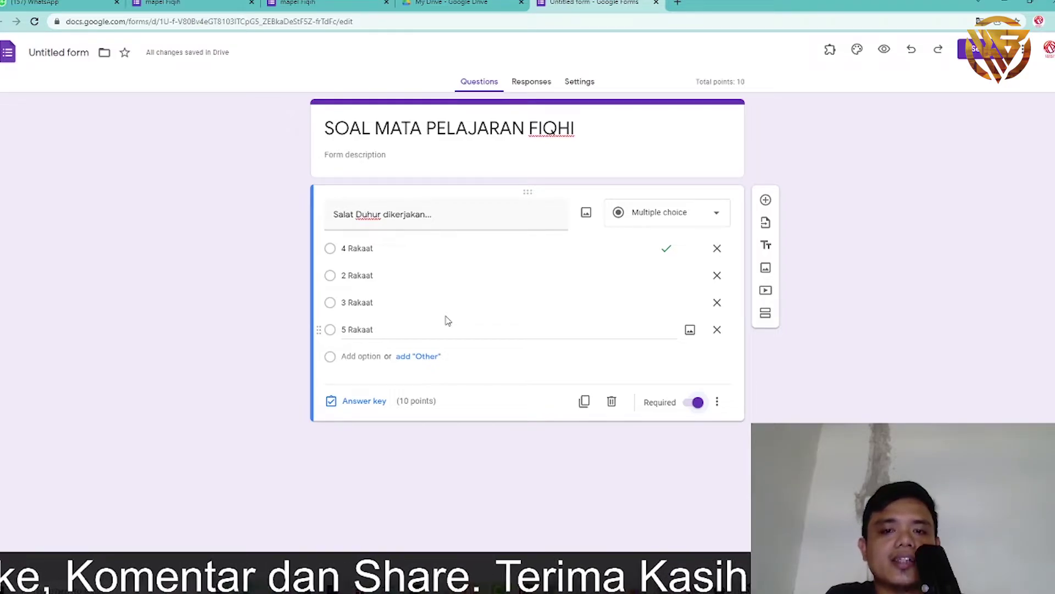
click(394, 248)
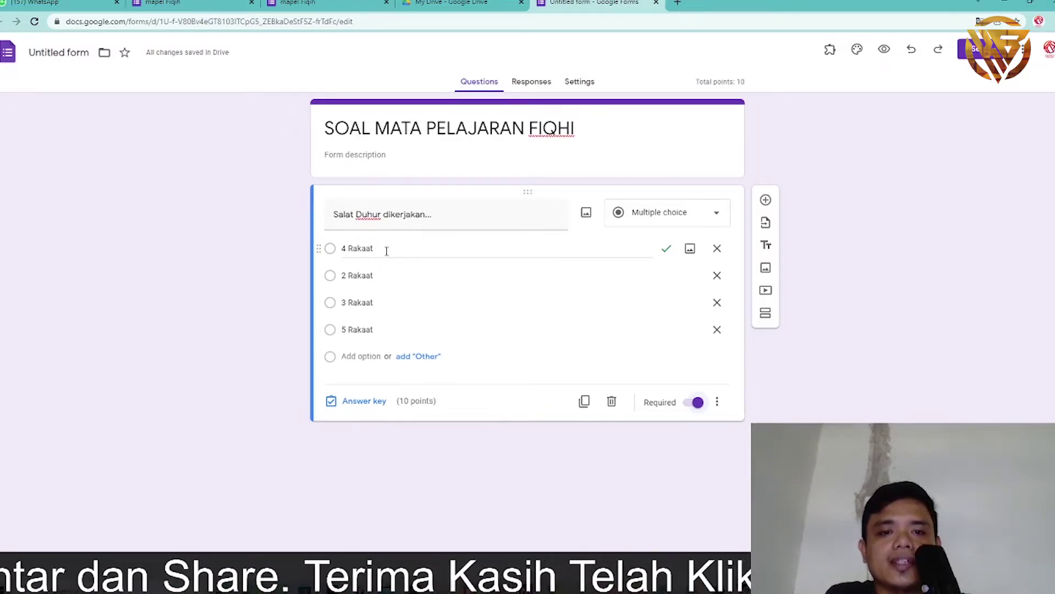
key(ctrl+plus)
key(ctrl+plus)
key(ctrl+plus)
key(ctrl+plus)
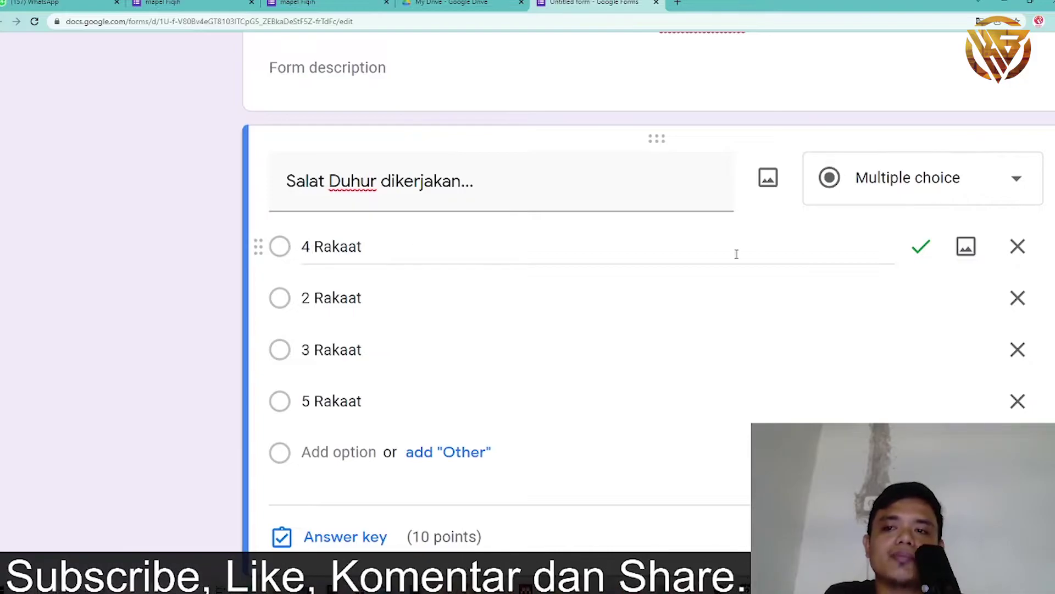
Step: Add a second question to the form with the text "Mengerjakan Salat Harus...."
key(ctrl+minus)
key(ctrl+minus)
key(ctrl+minus)
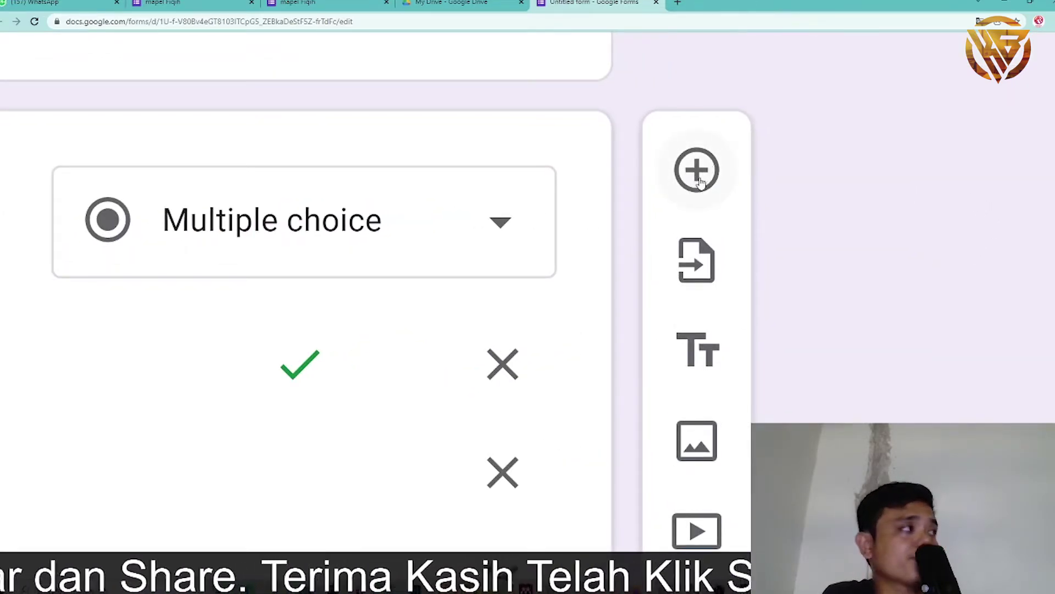
click(698, 182)
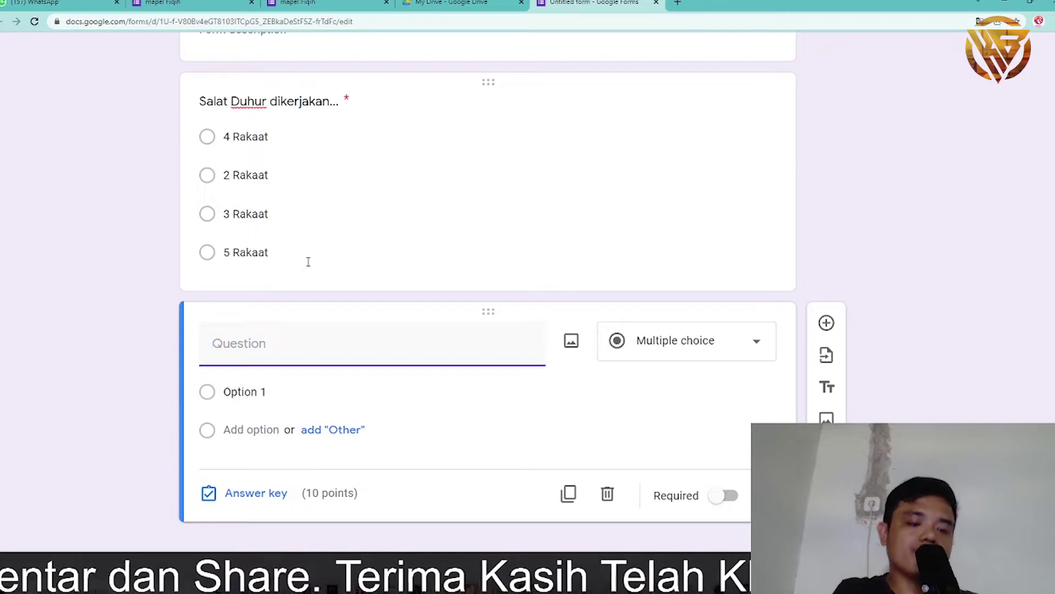
text(Men)
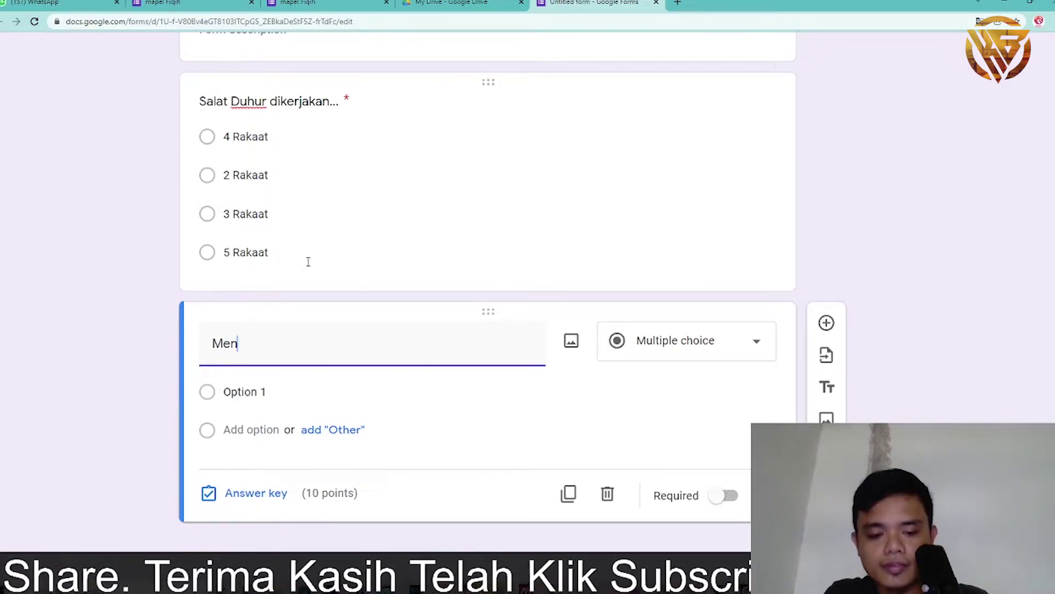
text(gerjakan )
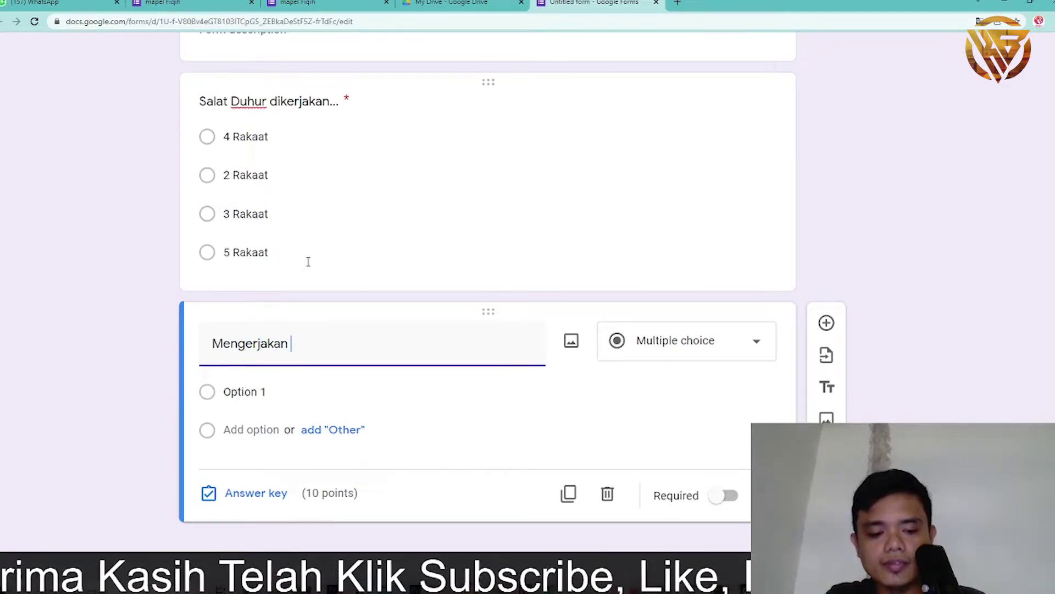
text(Salat Harus....)
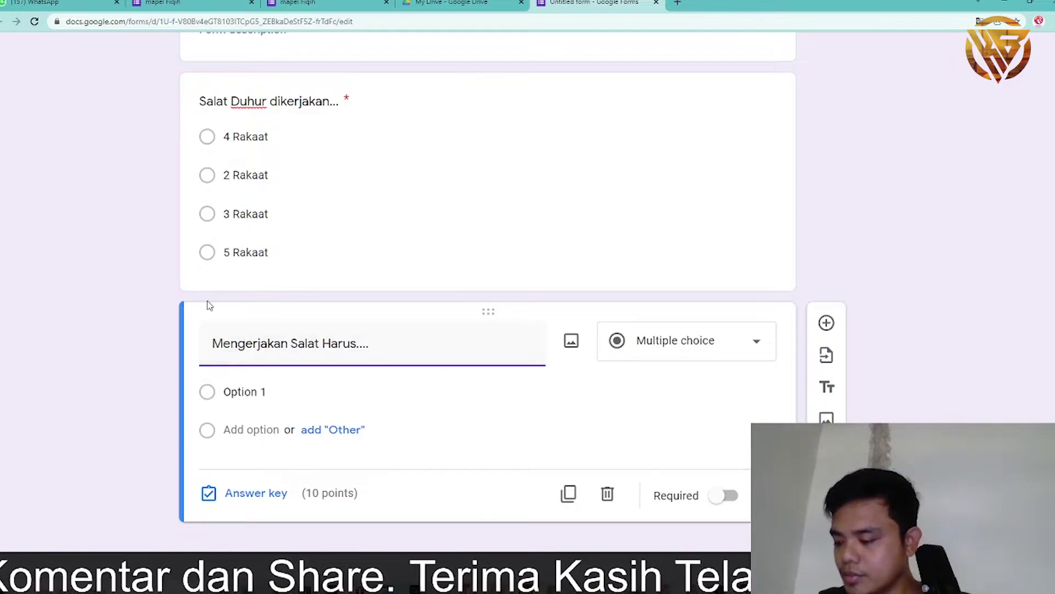
Step: Give the second question four multiple-choice options: "Wudhu", "Sedekah", "Mandi" and "Makan"
click(257, 394)
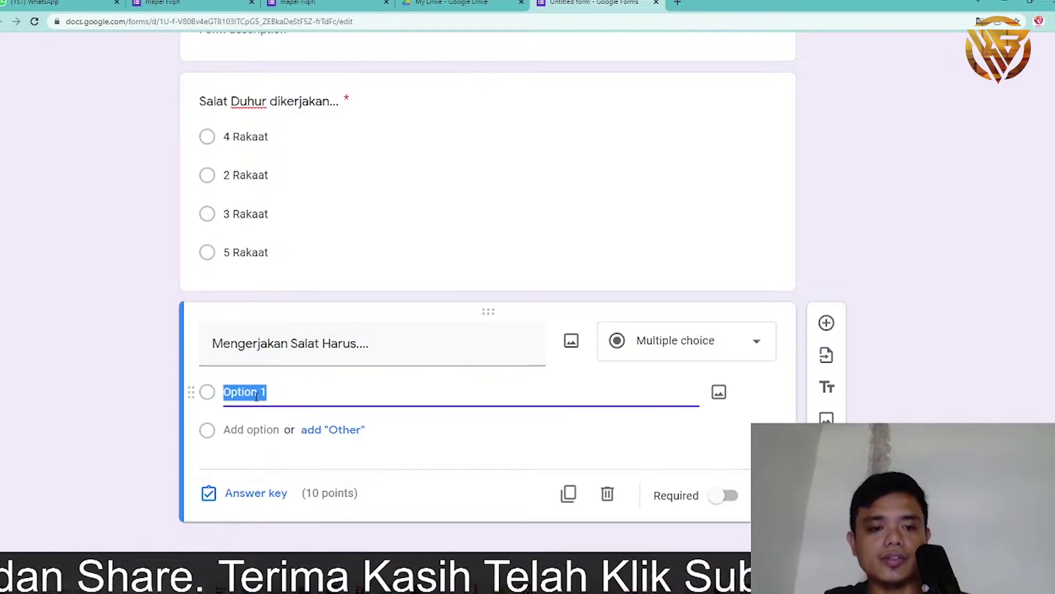
text(Wudhu)
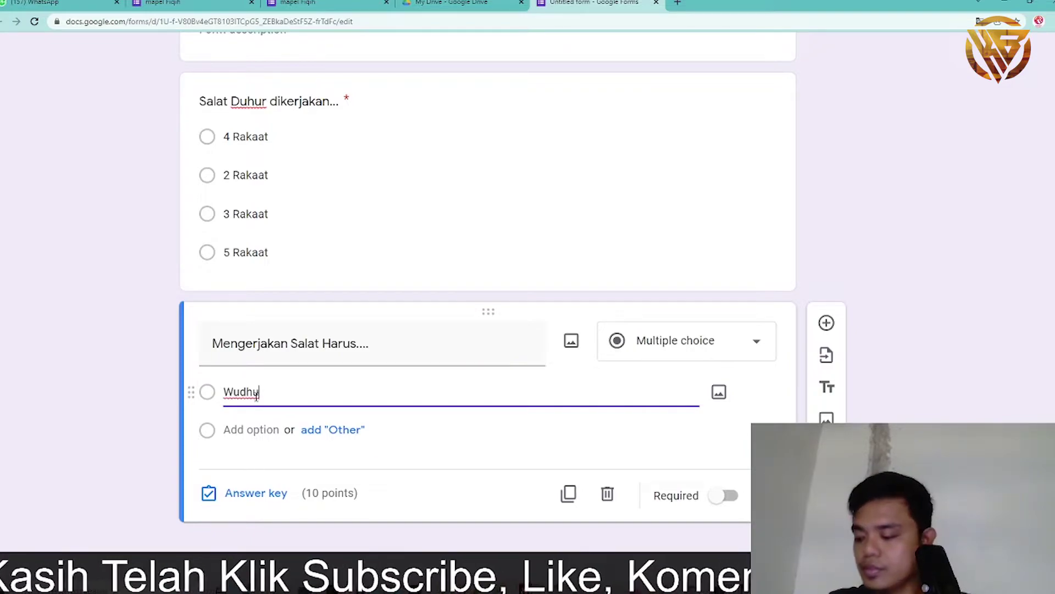
click(244, 430)
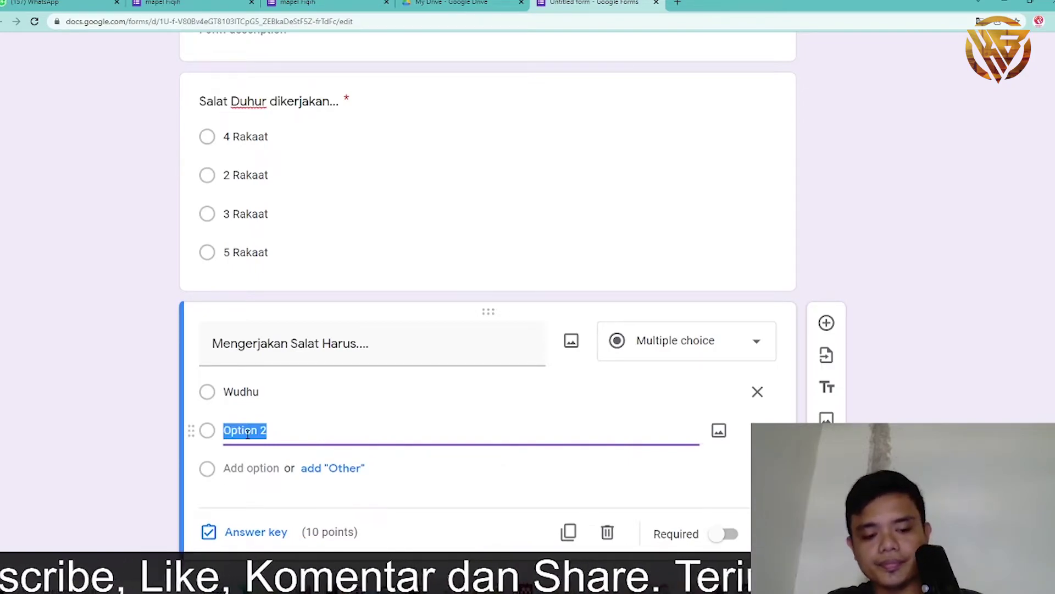
text(Se)
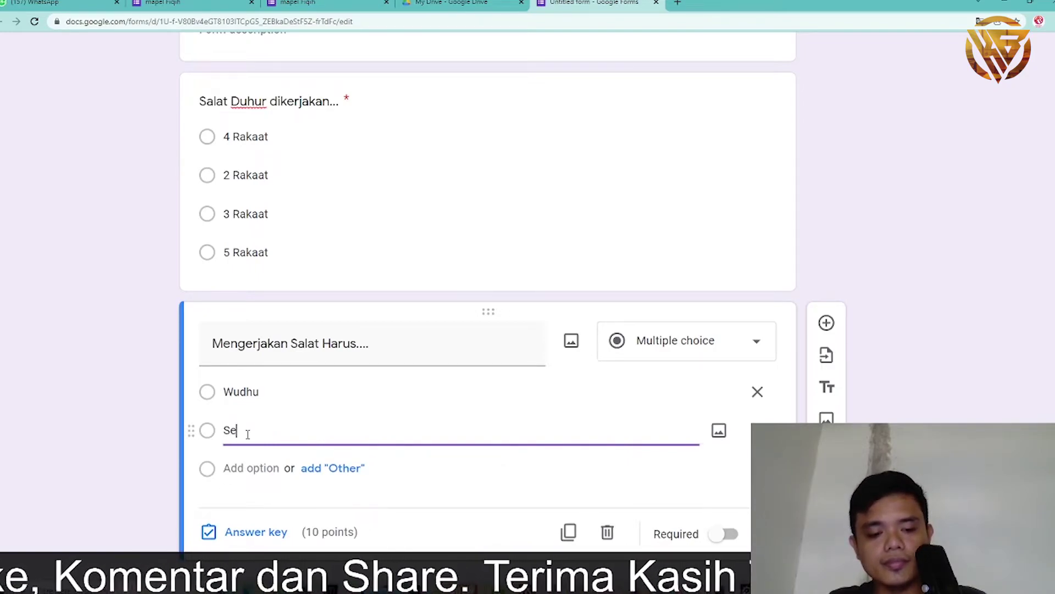
text(dekah)
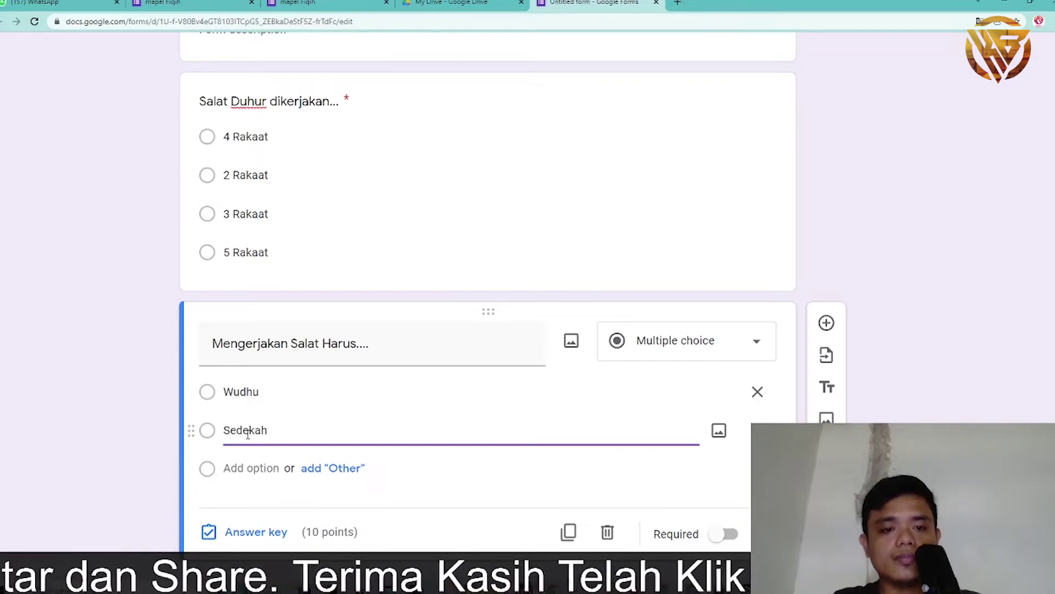
click(254, 468)
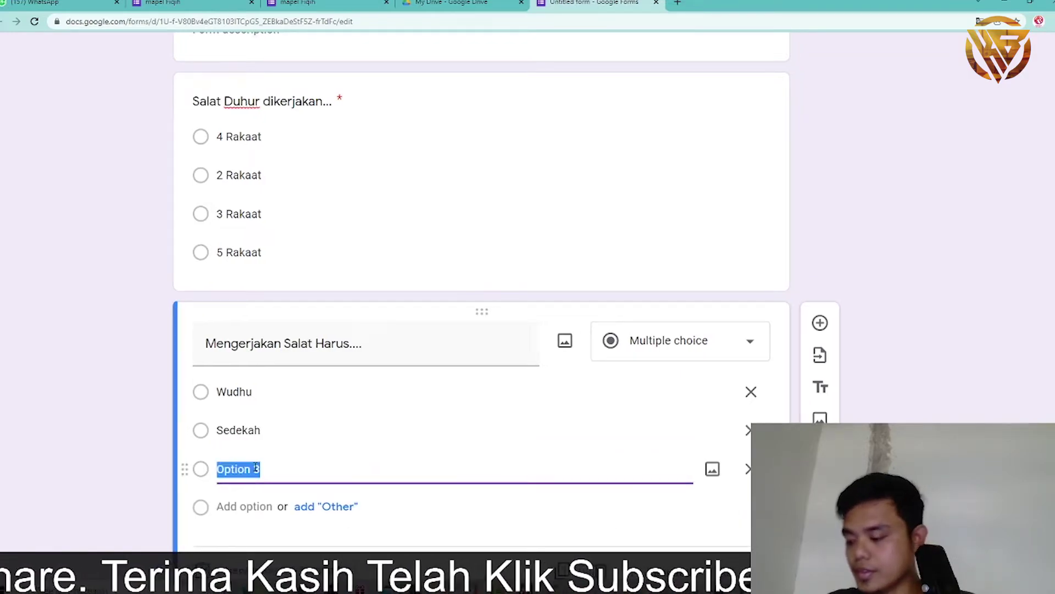
text(Mandi)
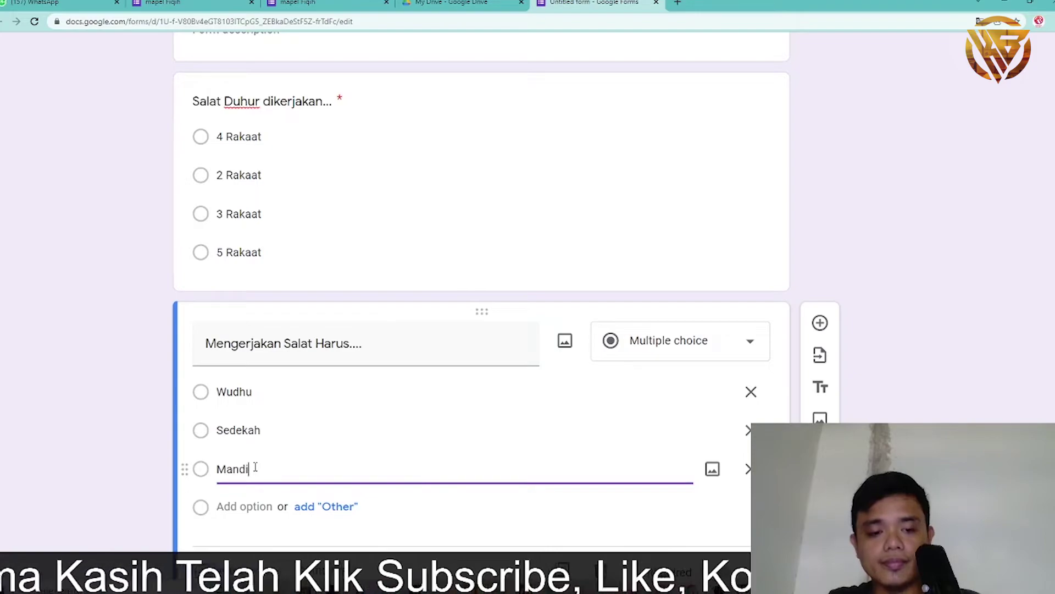
click(243, 506)
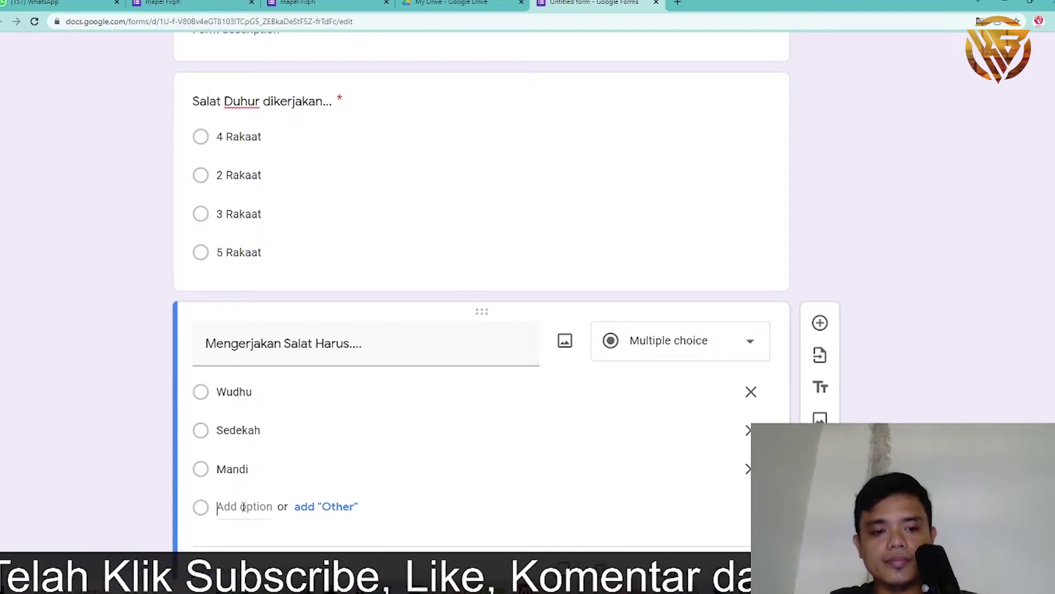
text(Makan)
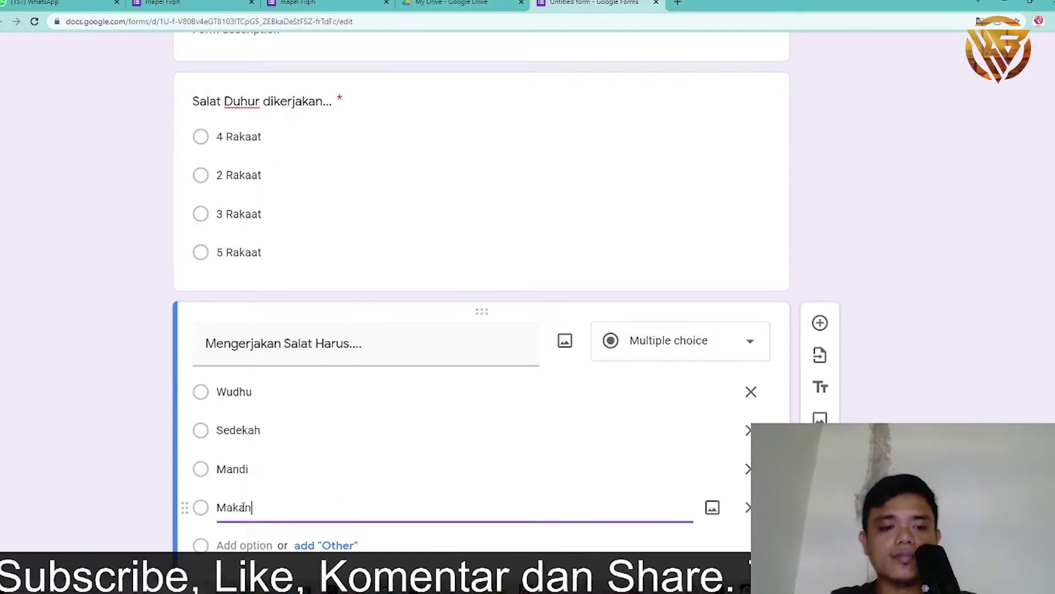
click(99, 407)
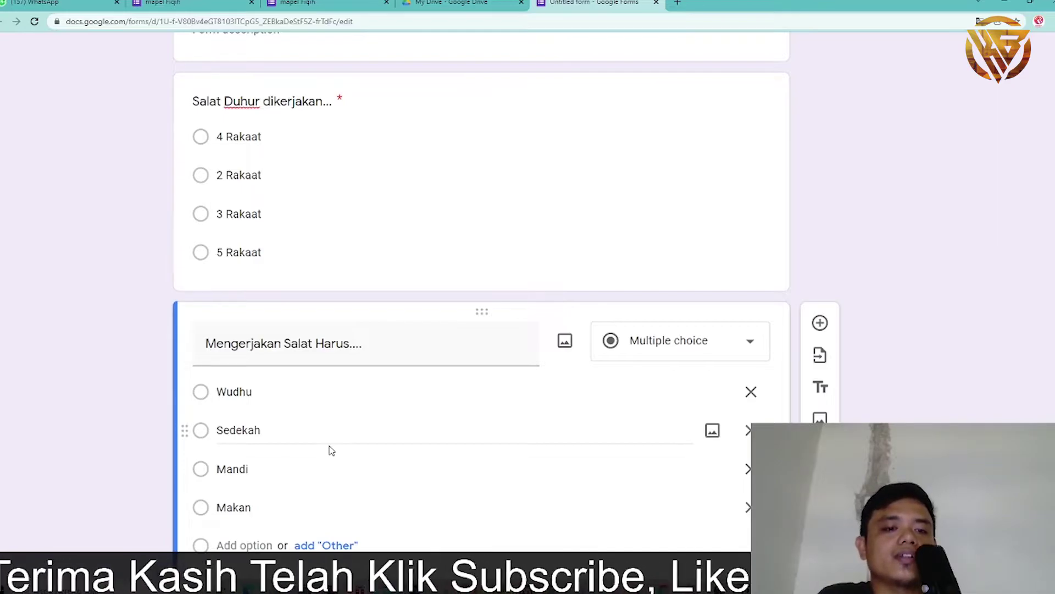
Step: Mark "Wudhu" as the correct answer in the second question's answer key
scroll(331, 450, down, 1)
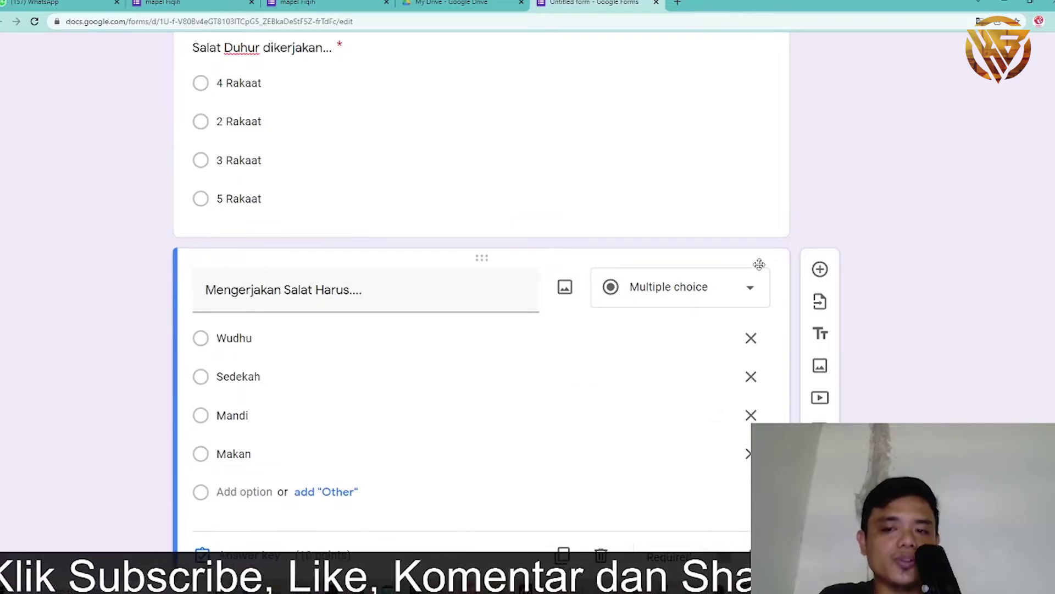
scroll(990, 303, down, 1)
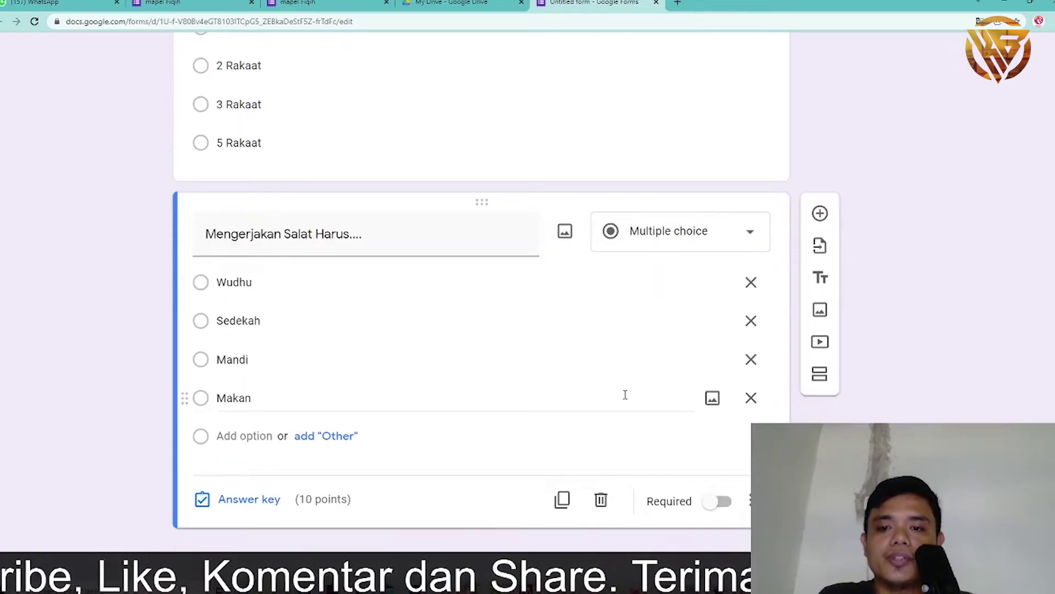
ctrl+scroll(214, 509, up, 4)
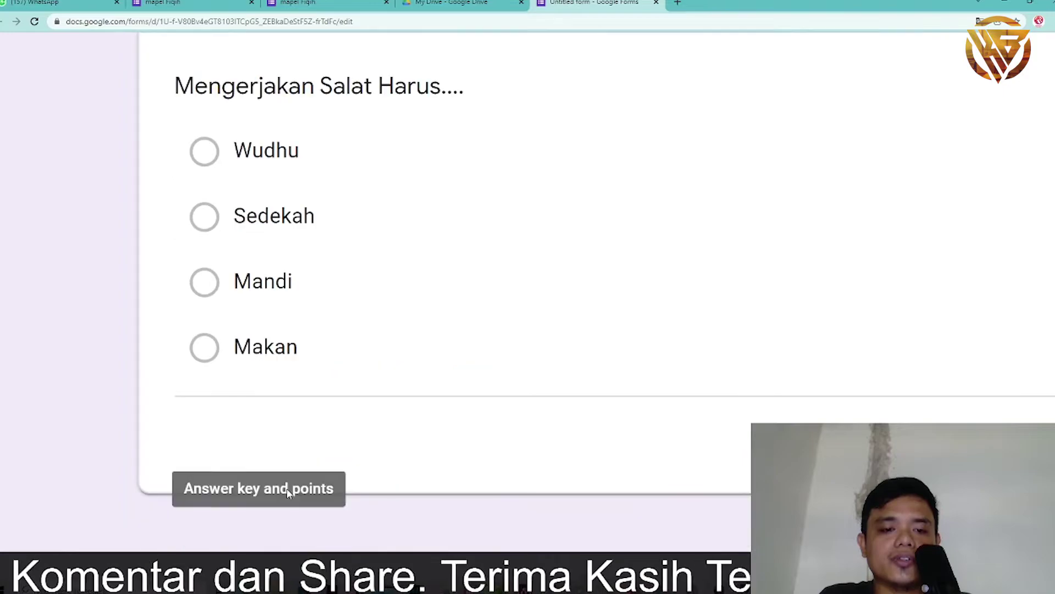
click(287, 492)
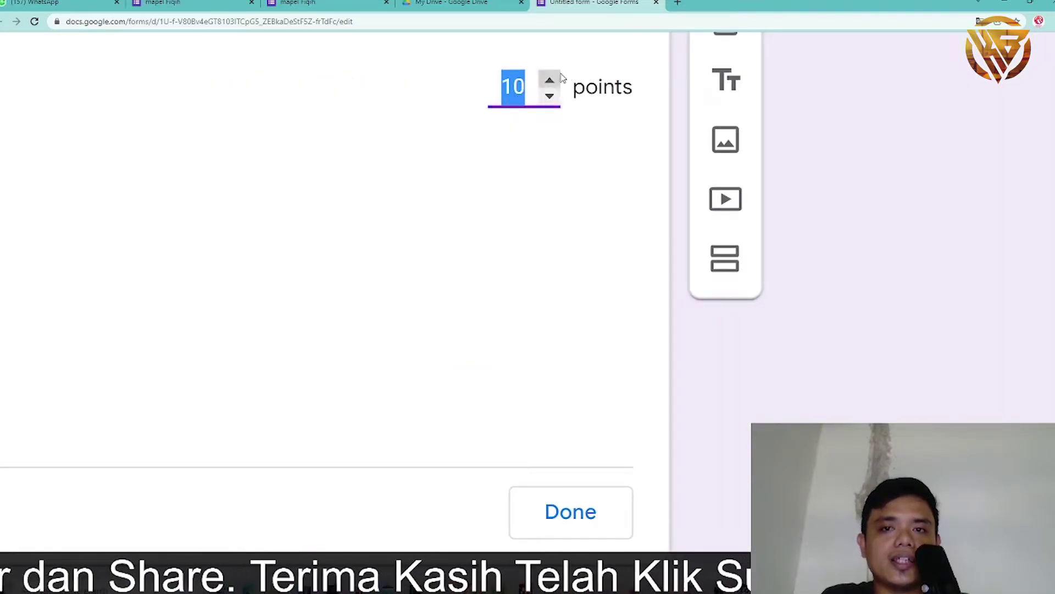
scroll(304, 248, left, 10)
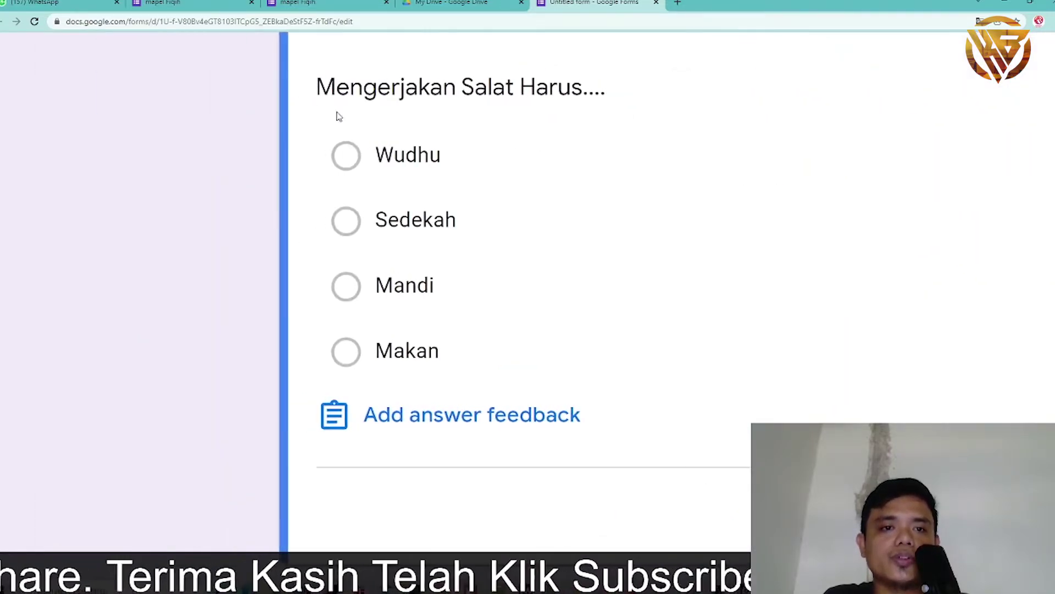
click(348, 158)
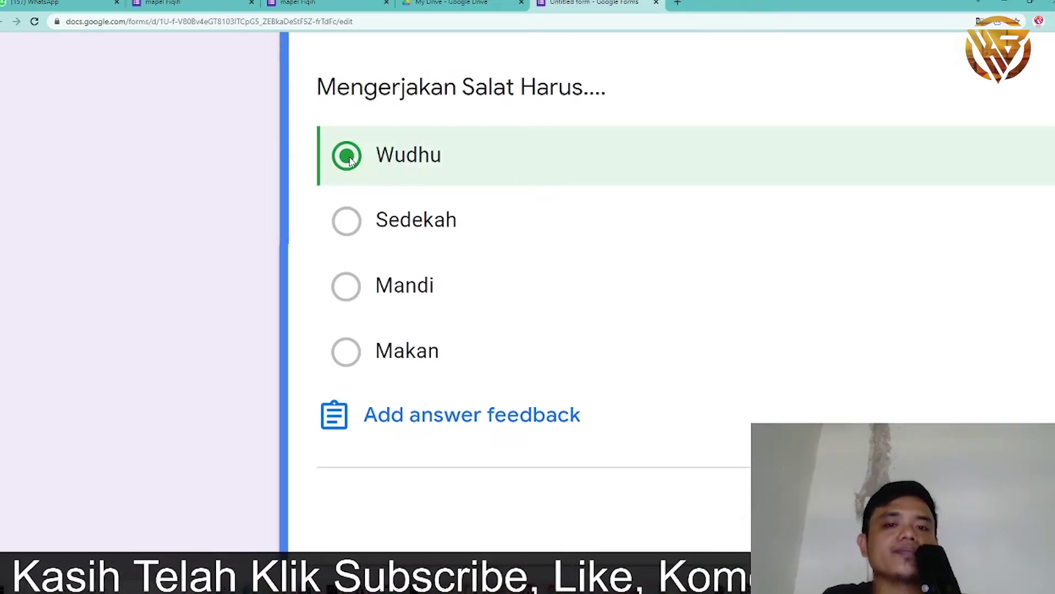
scroll(557, 287, down, 5)
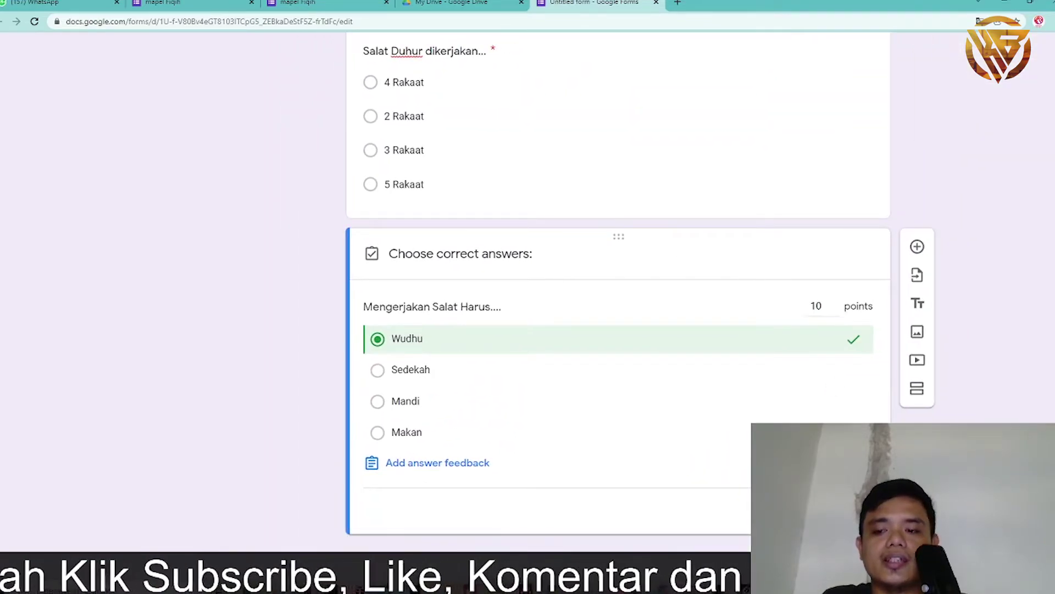
scroll(834, 386, up, 5)
scroll(829, 418, down, 2)
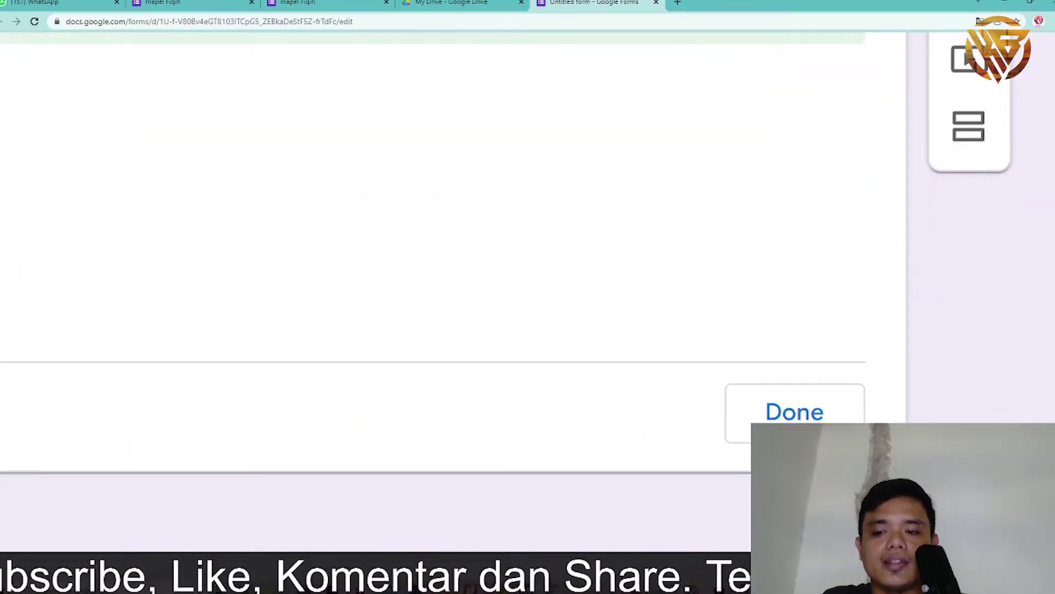
click(829, 410)
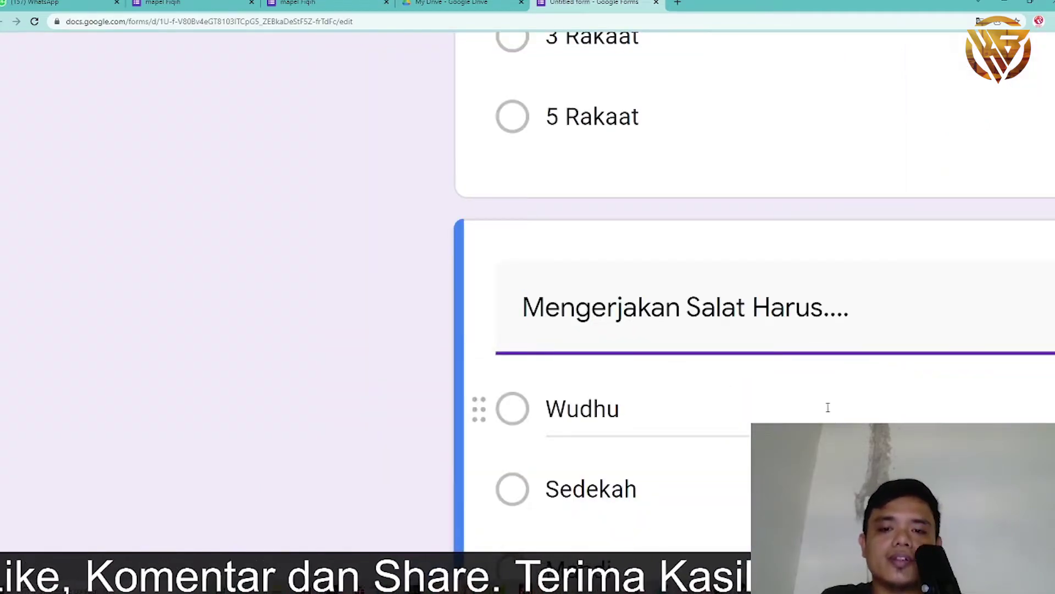
Step: Make the "Mengerjakan Salat Harus...." question required
scroll(828, 407, down, 5)
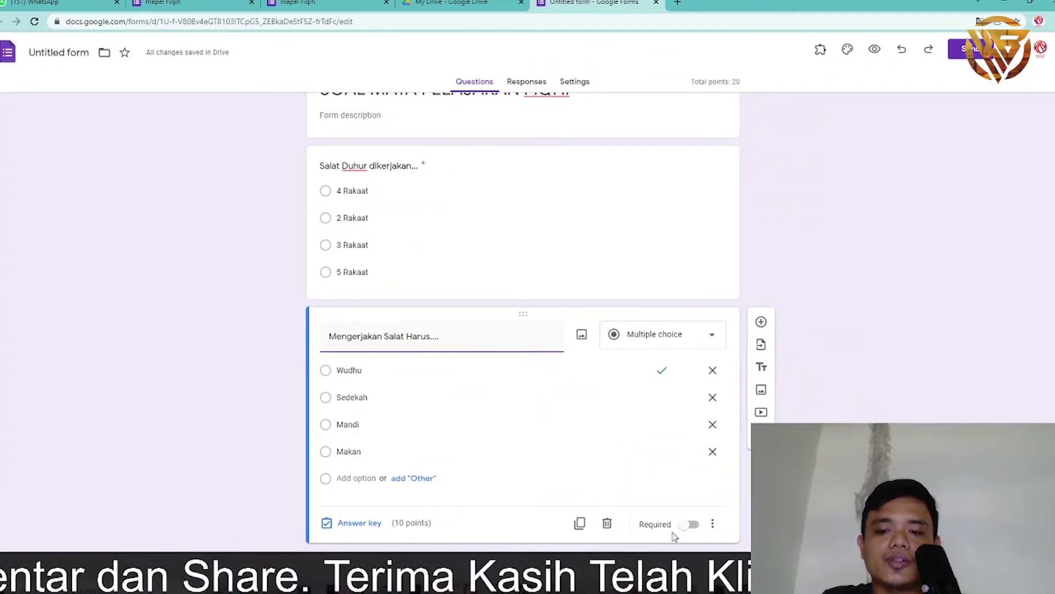
scroll(703, 531, up, 5)
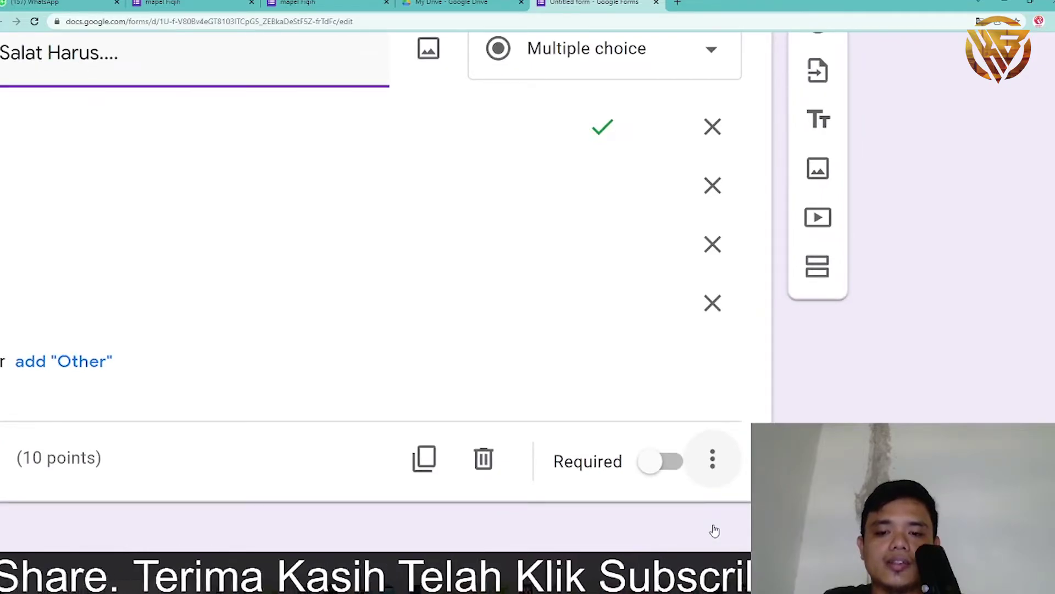
click(668, 463)
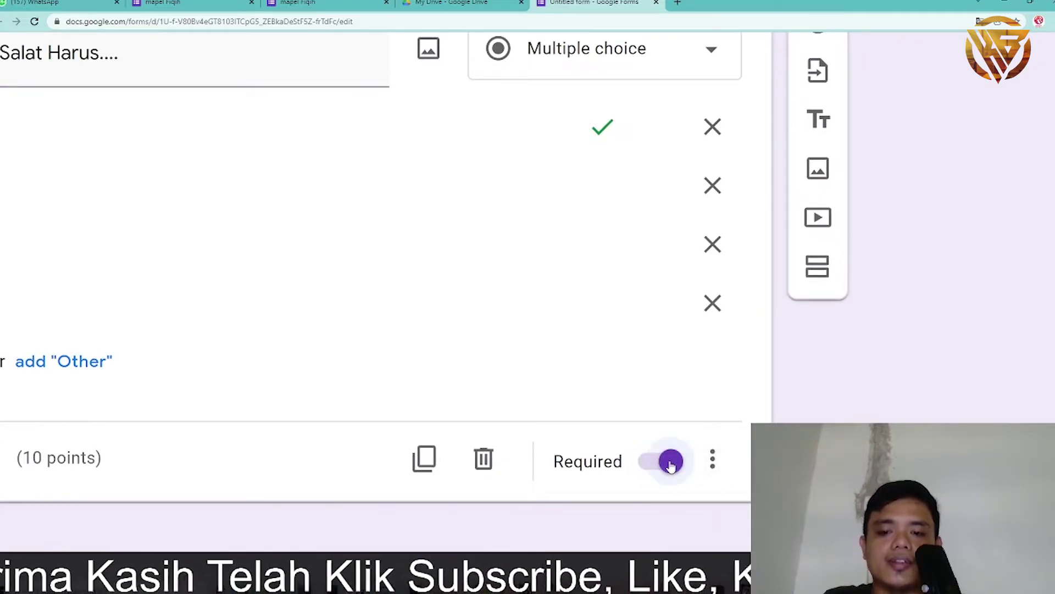
Step: Open the form's sending options and select the default message text of the email invitation
scroll(442, 332, down, 5)
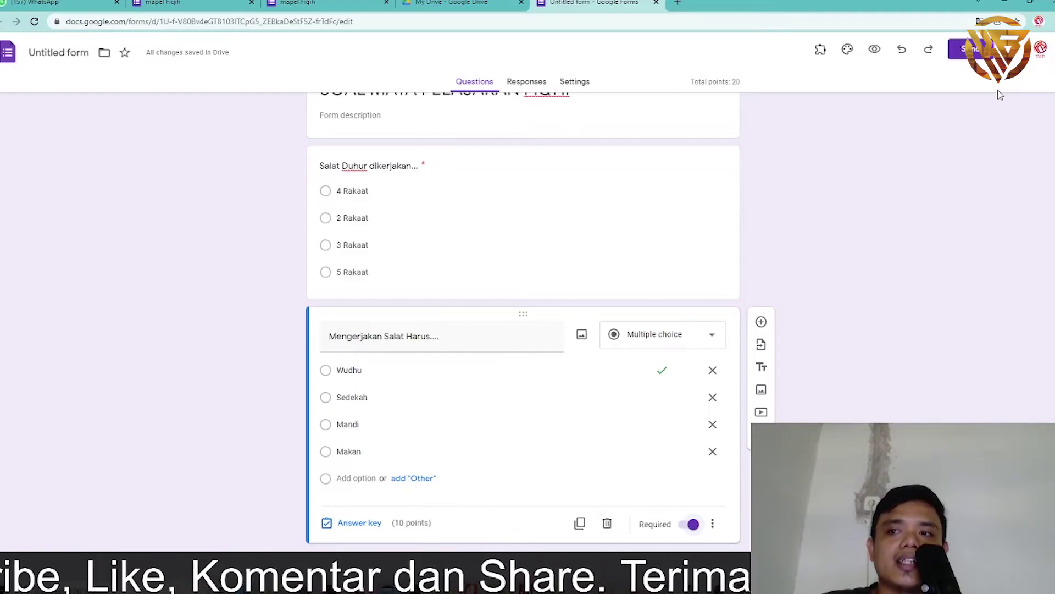
scroll(1023, 86, up, 5)
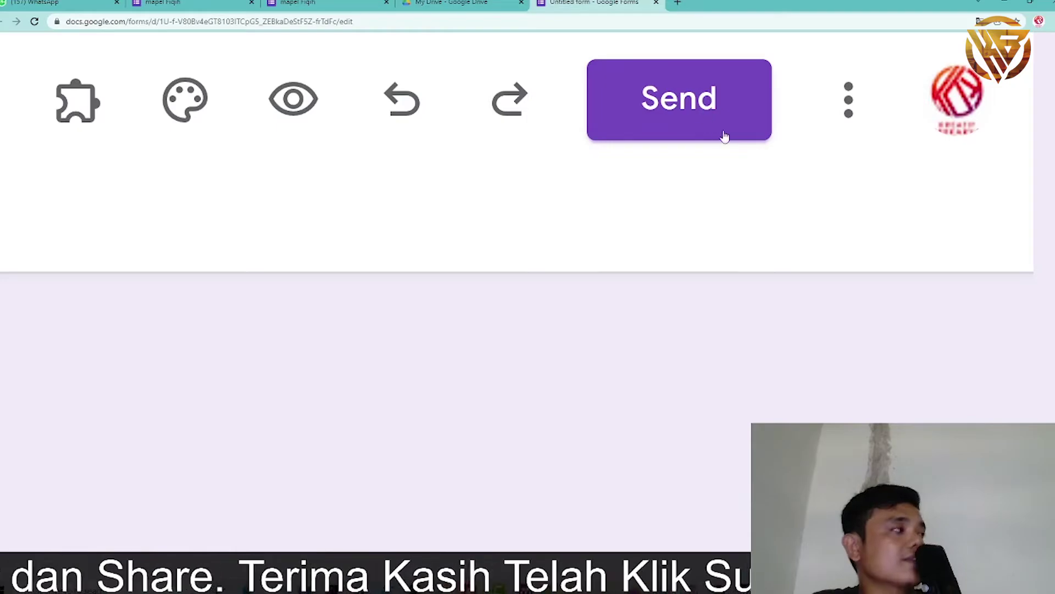
click(707, 109)
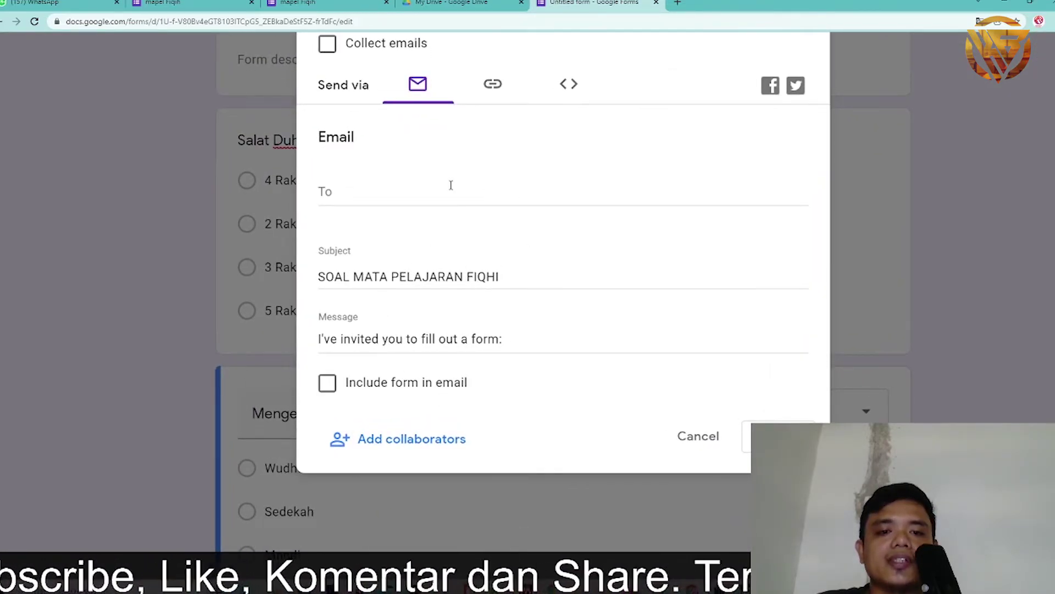
click(408, 338)
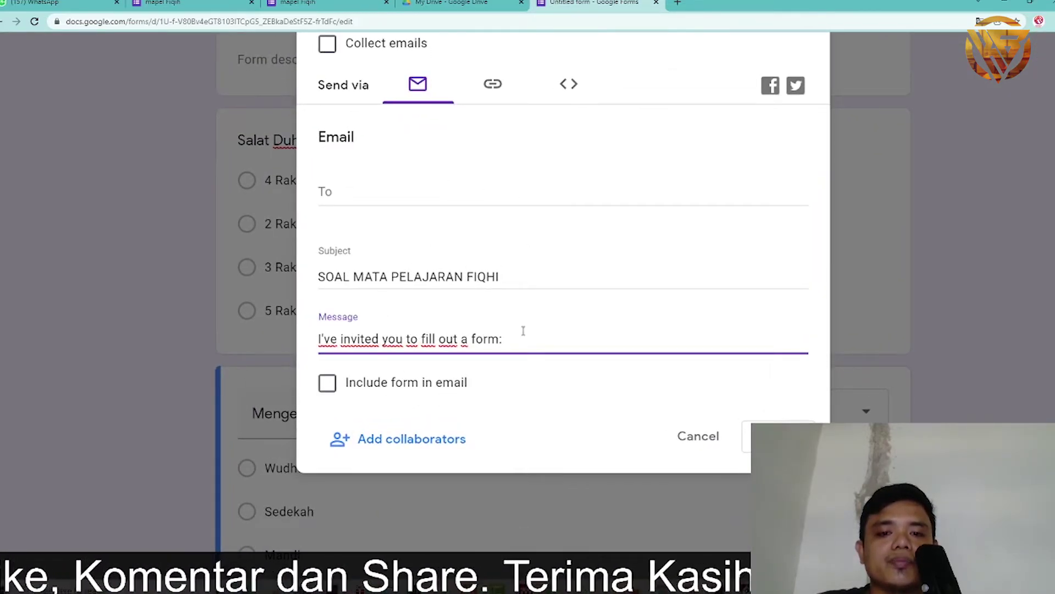
drag(516, 342, 310, 338)
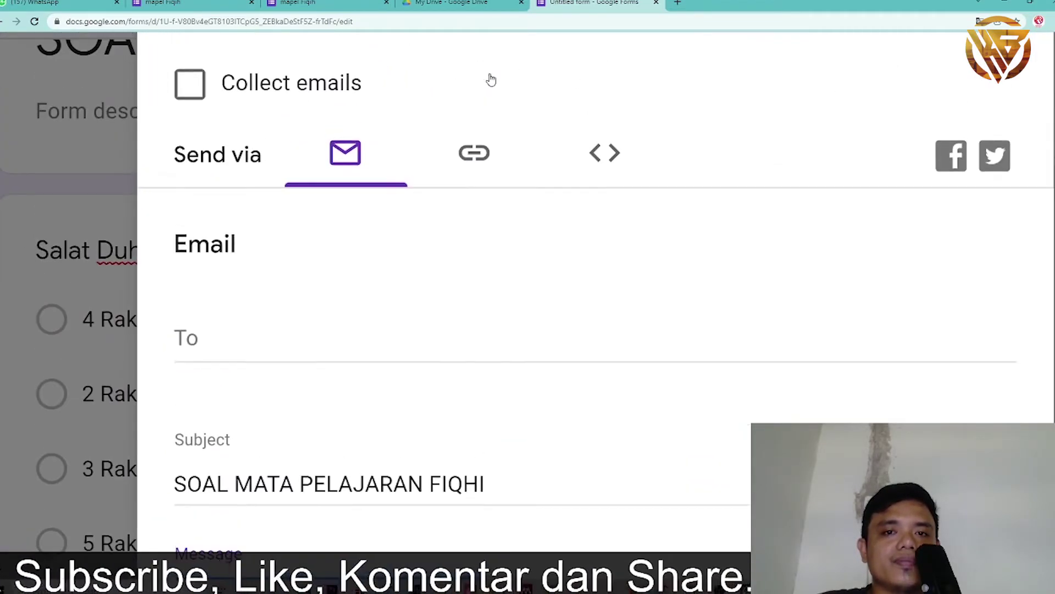
Step: Choose sharing the form by link and shorten its URL
click(479, 153)
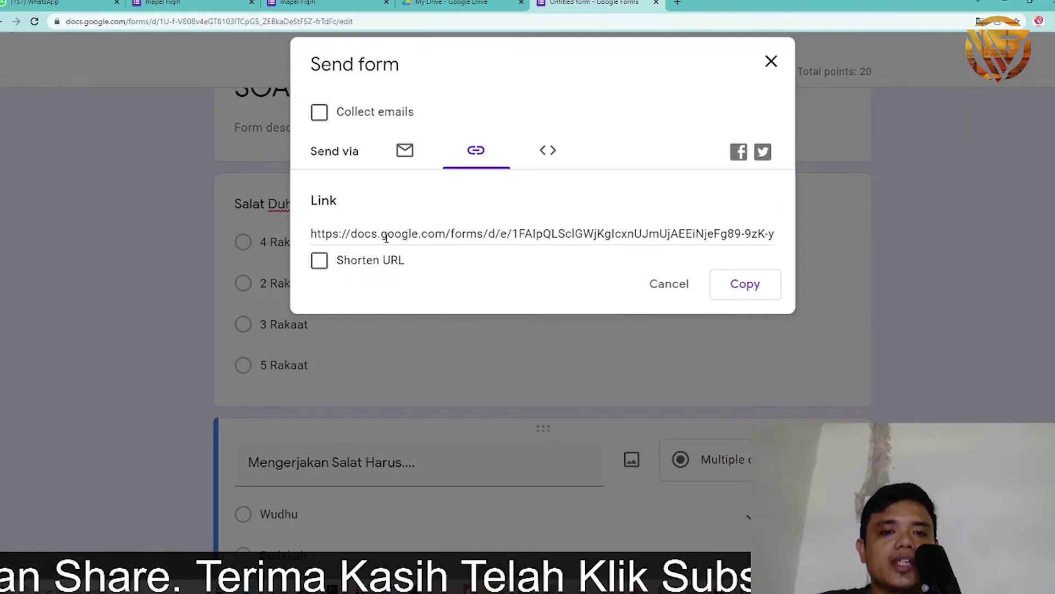
click(395, 233)
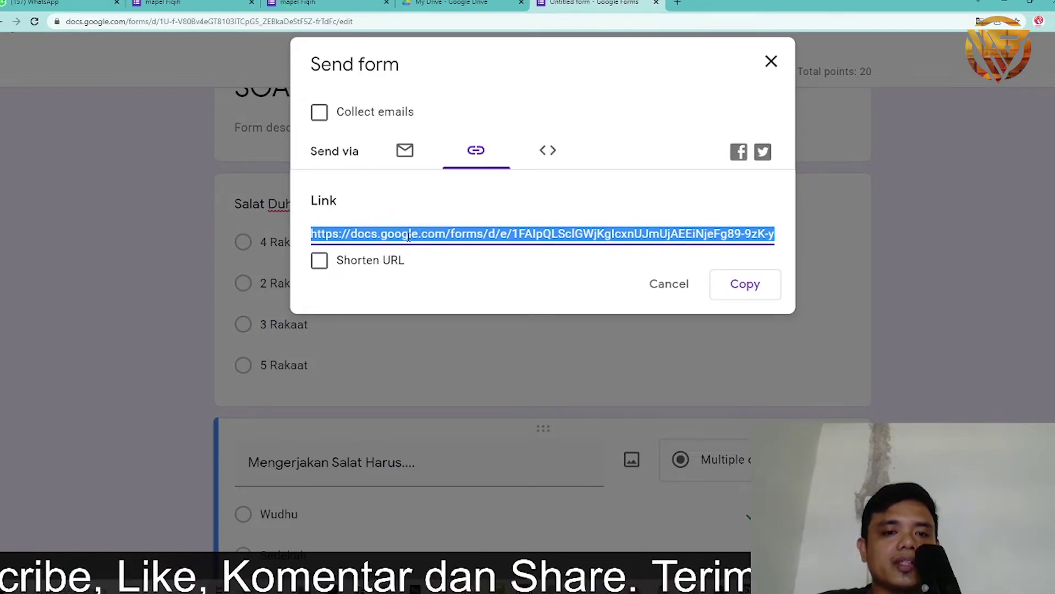
click(319, 261)
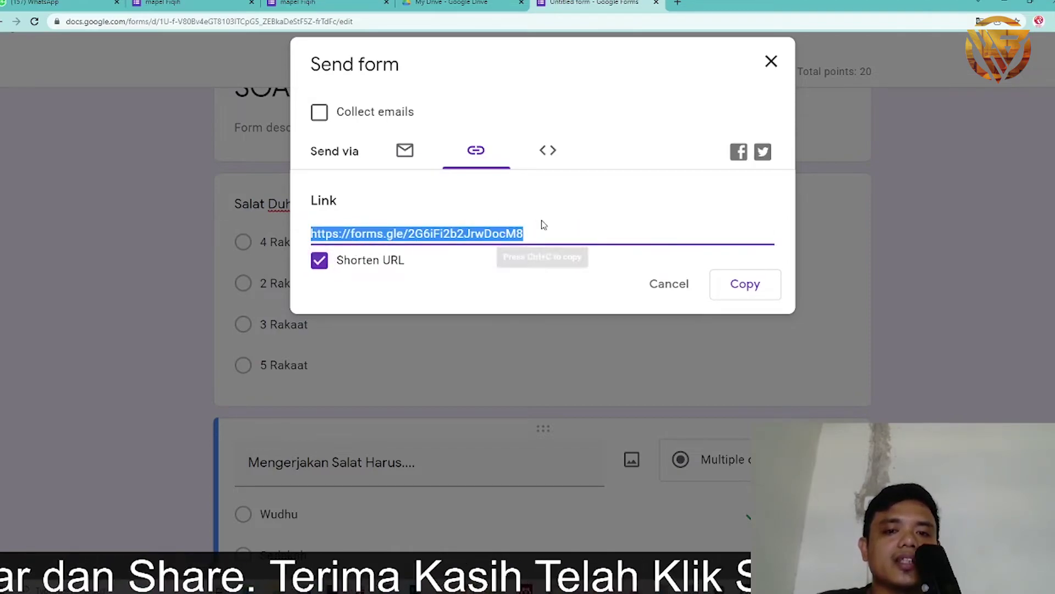